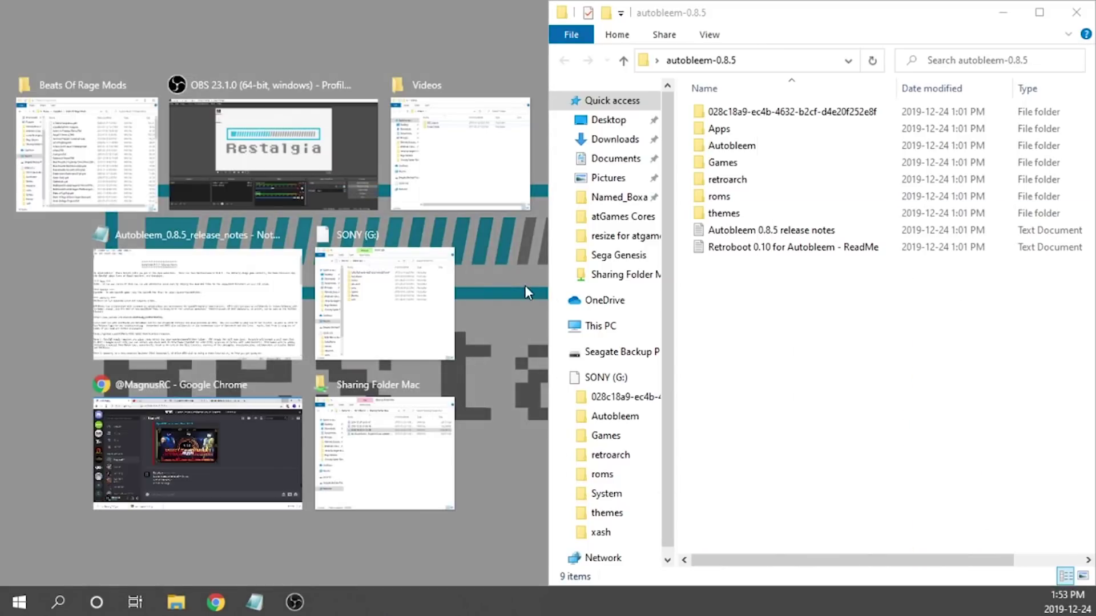
click(783, 392)
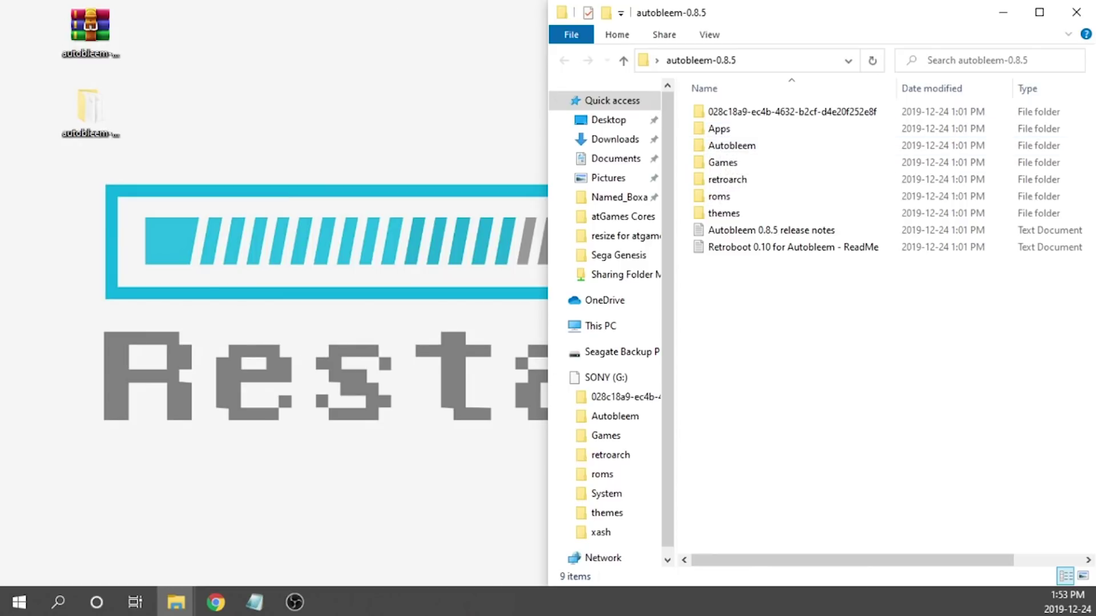
key(alt+Tab)
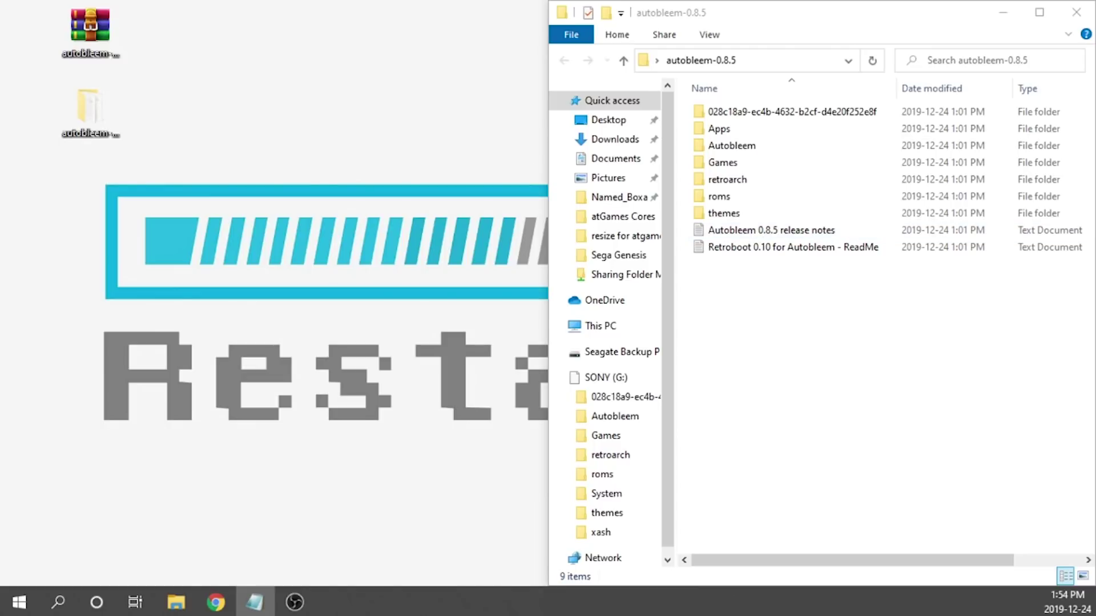
key(alt+Tab)
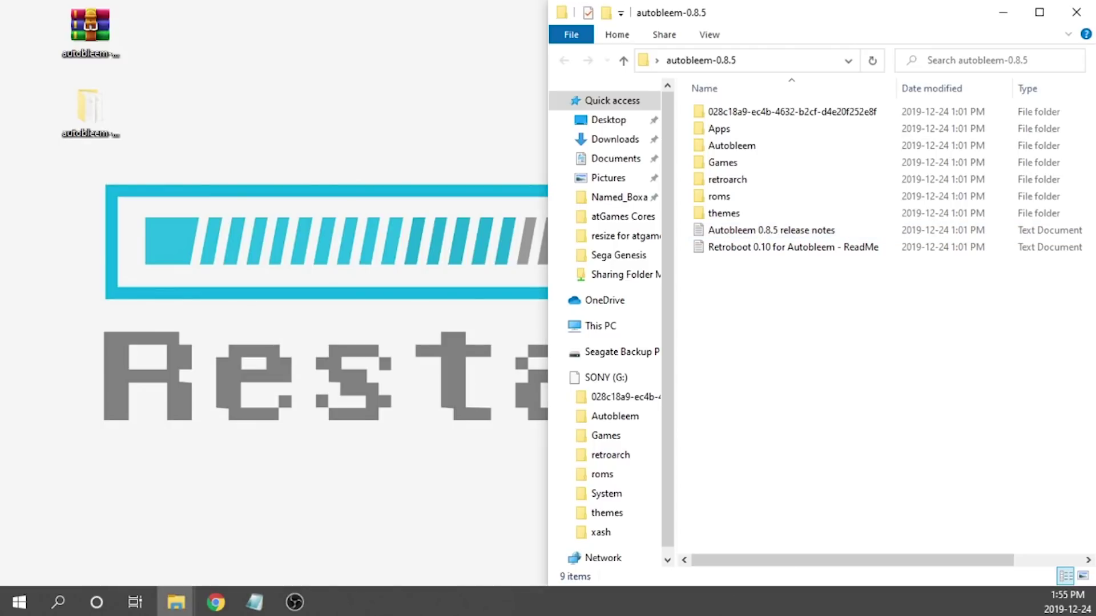
key(alt+Tab)
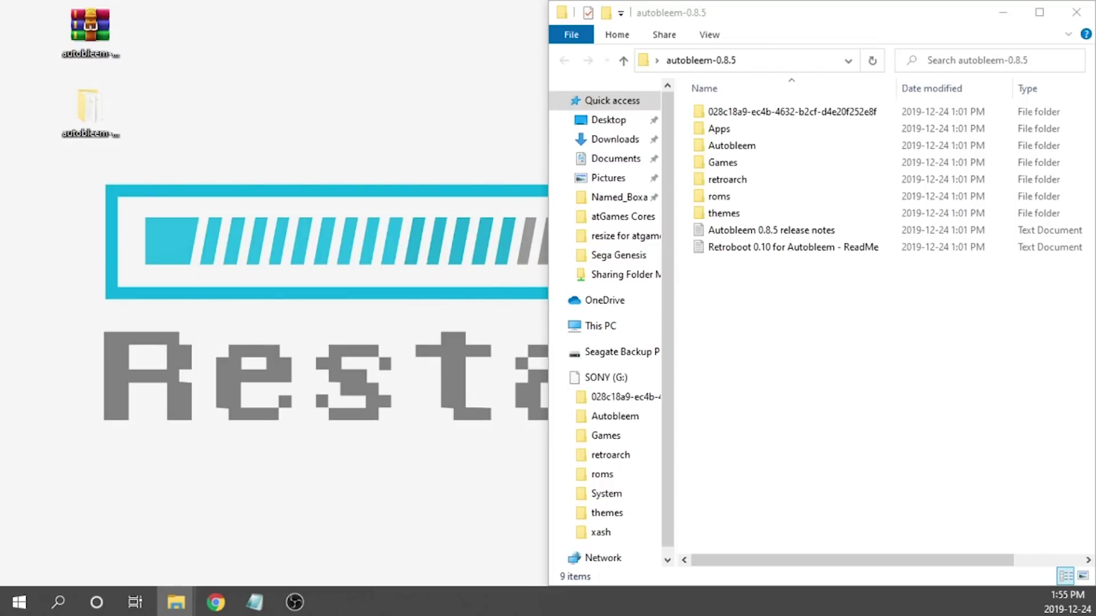
Copy the seven folders from autobleem-0.8.5, leaving out the two text documents, to the root of the SONY (G:) drive.
key(alt+Tab)
drag(269, 25, 298, 59)
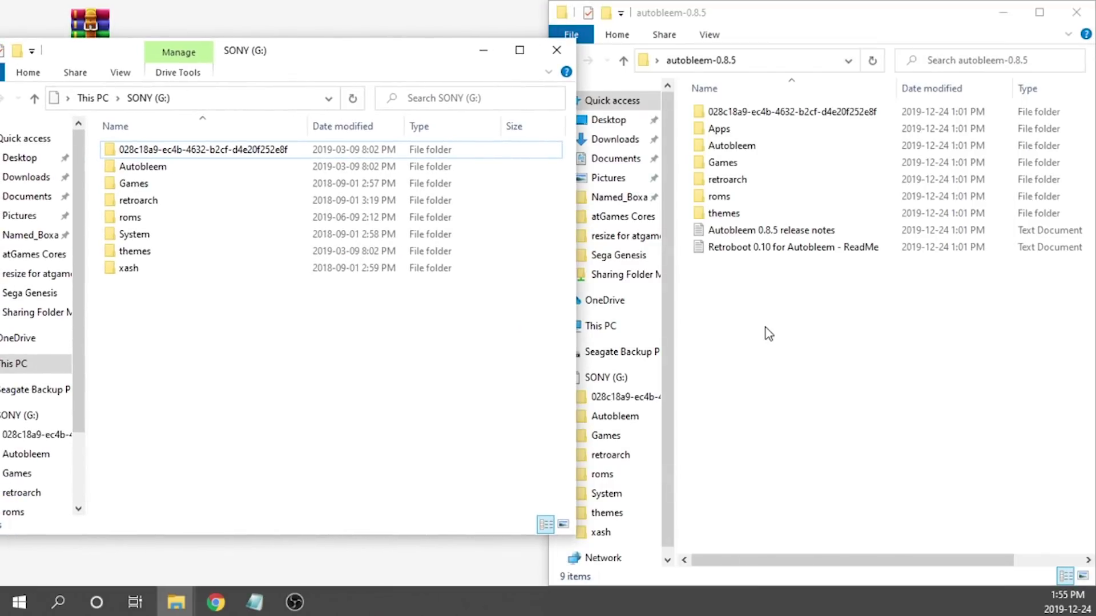
drag(685, 223, 822, 53)
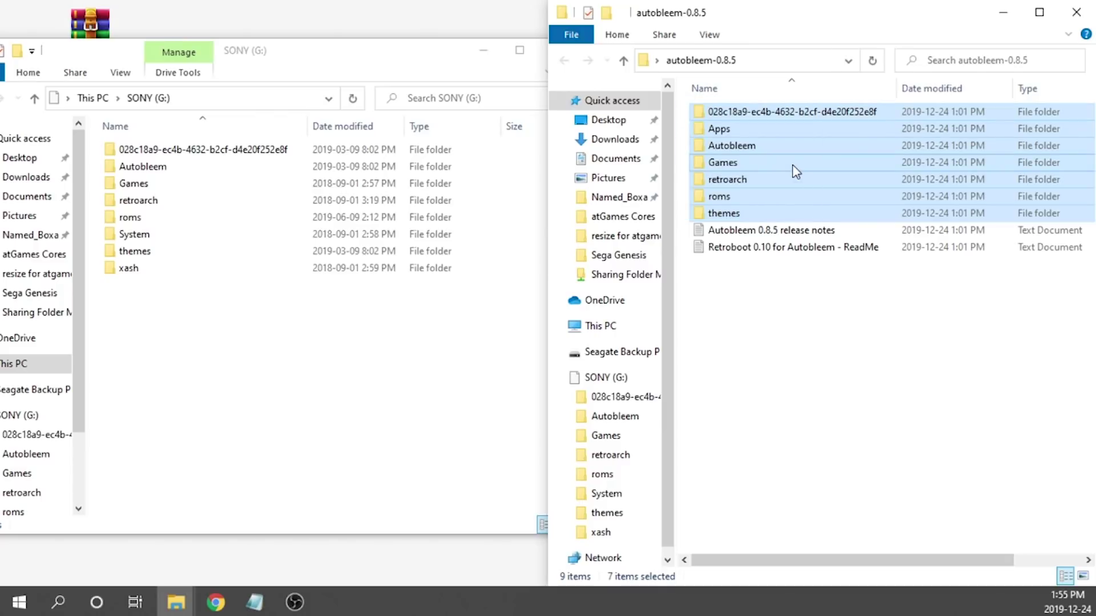
click(195, 393)
key(ctrl+v)
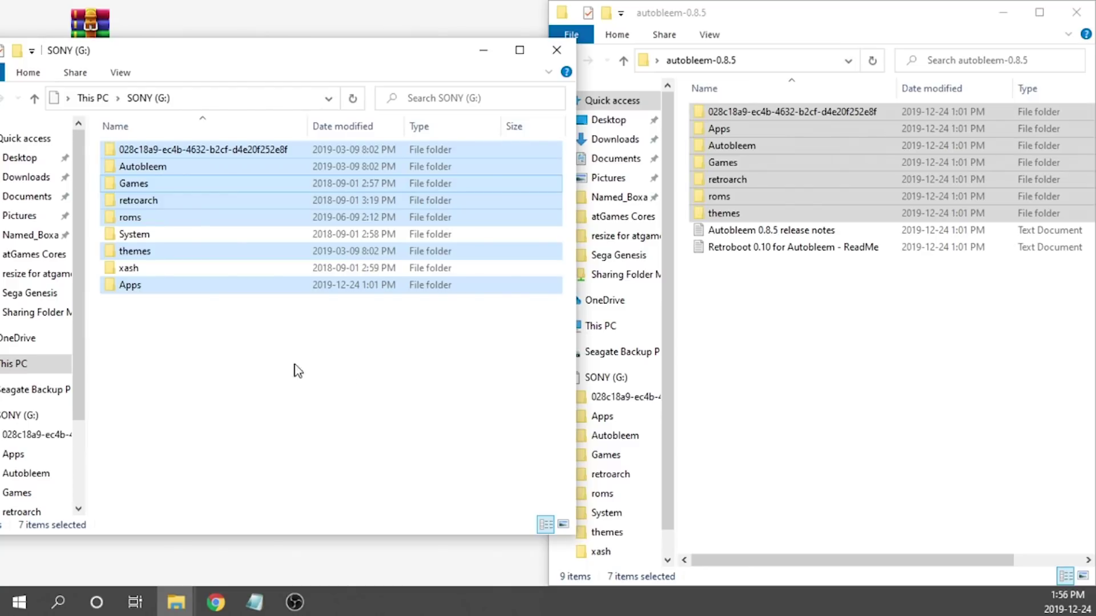
click(398, 415)
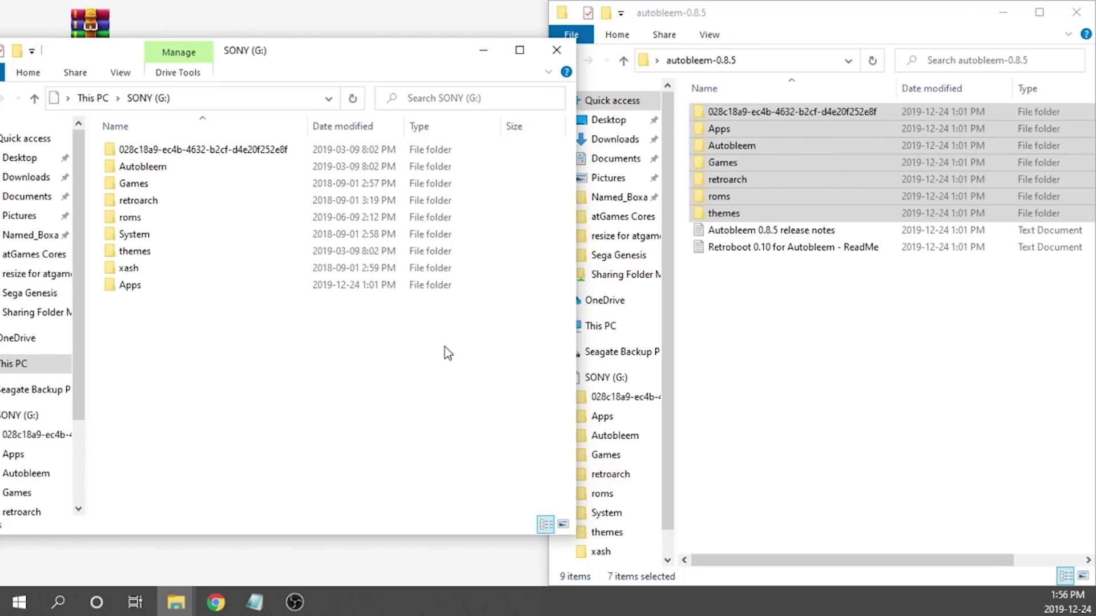
Close the autobleem-0.8.5 folder window and arrange the SONY (G:) window side by side with the Beats Of Rage Mods folder.
click(1076, 12)
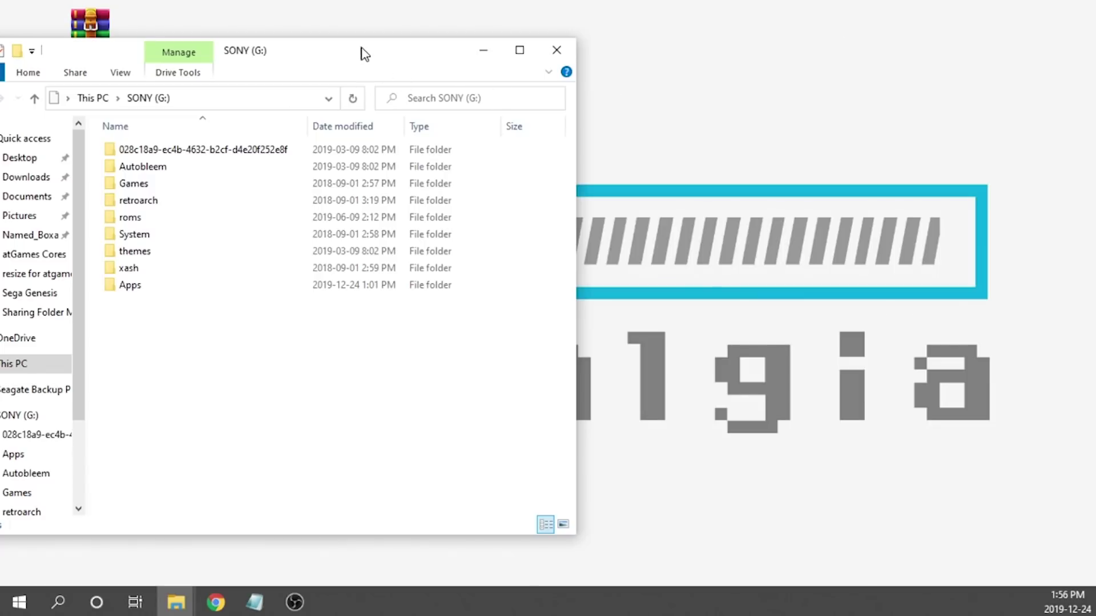
drag(362, 50, 1093, 120)
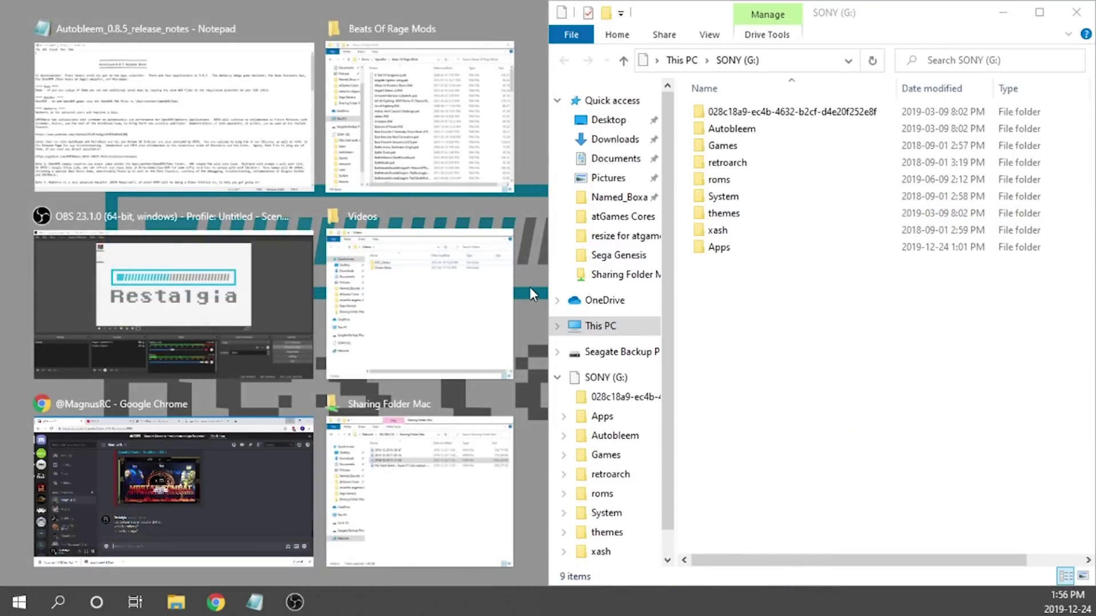
click(460, 111)
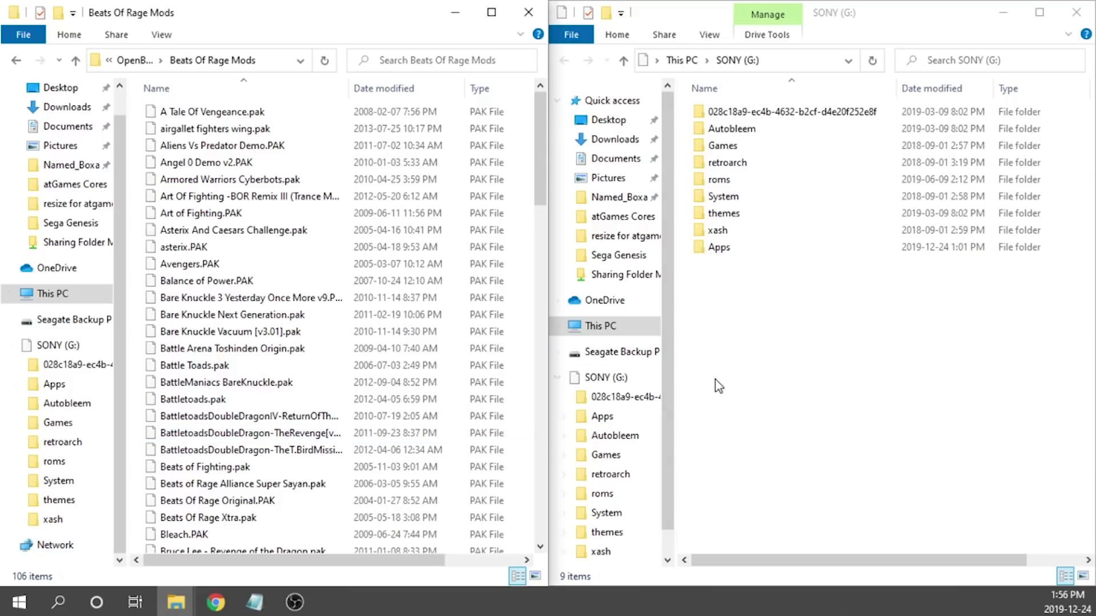
On the SONY (G:) drive, open the folder Apps > openbor > OpenBOR > Paks.
click(809, 357)
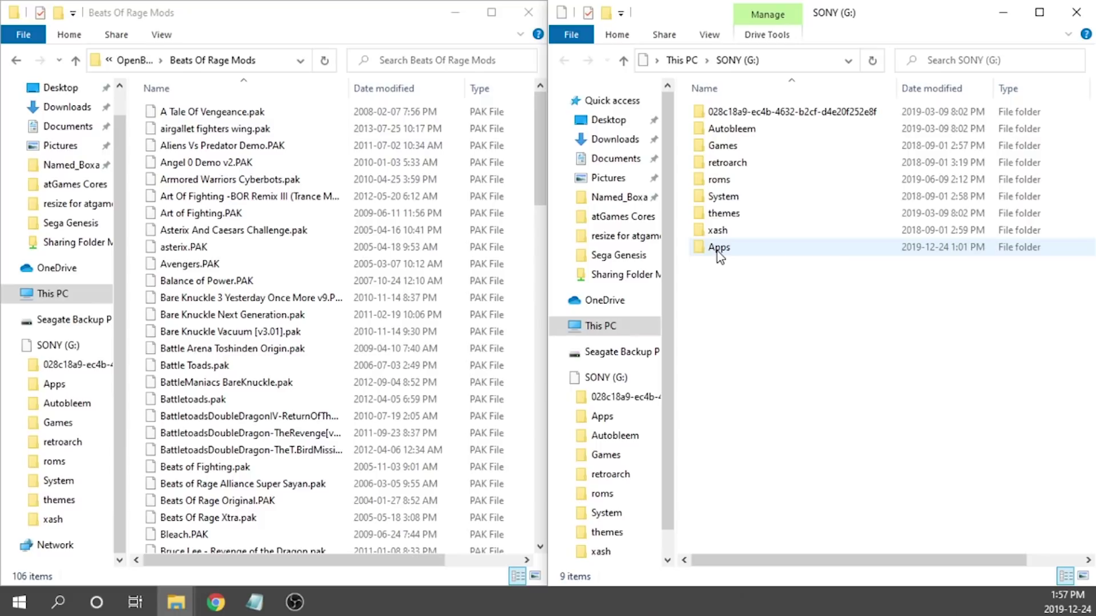
double_click(718, 249)
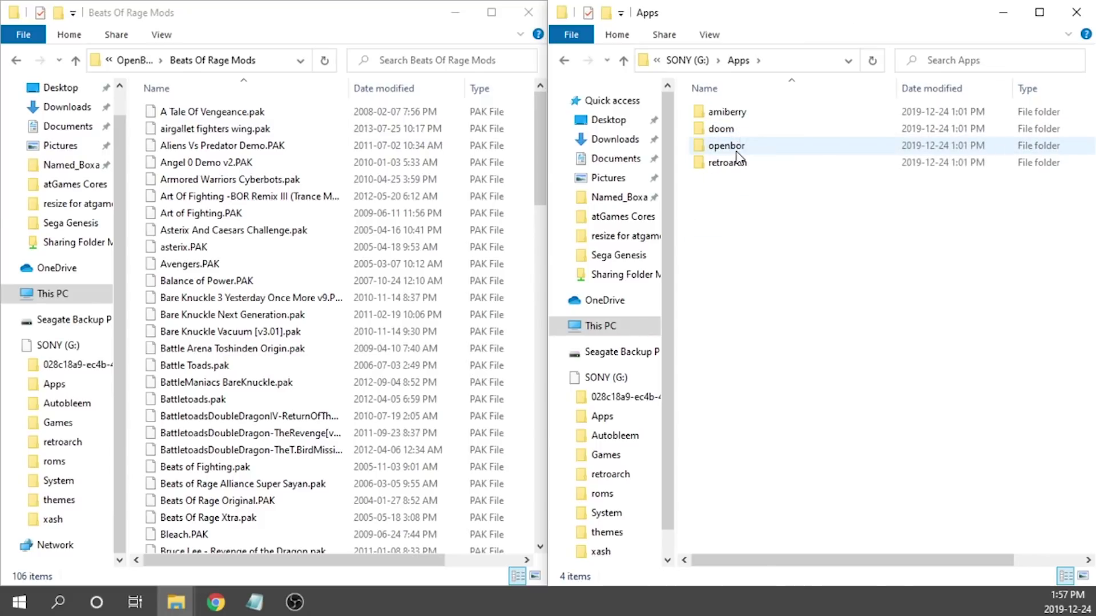
double_click(762, 149)
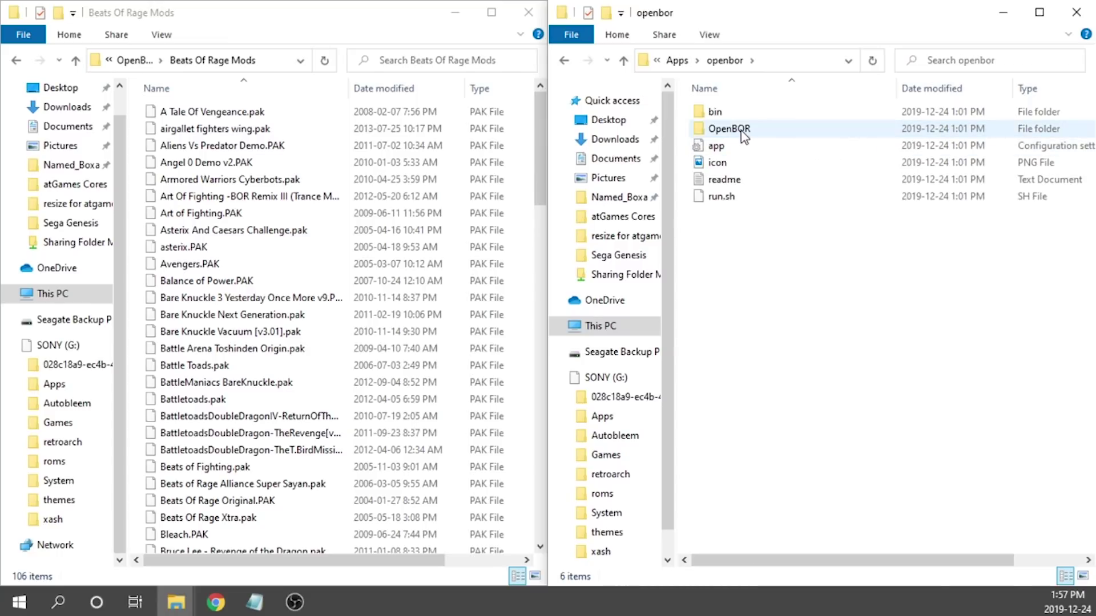
mouse_move(744, 135)
double_click(743, 131)
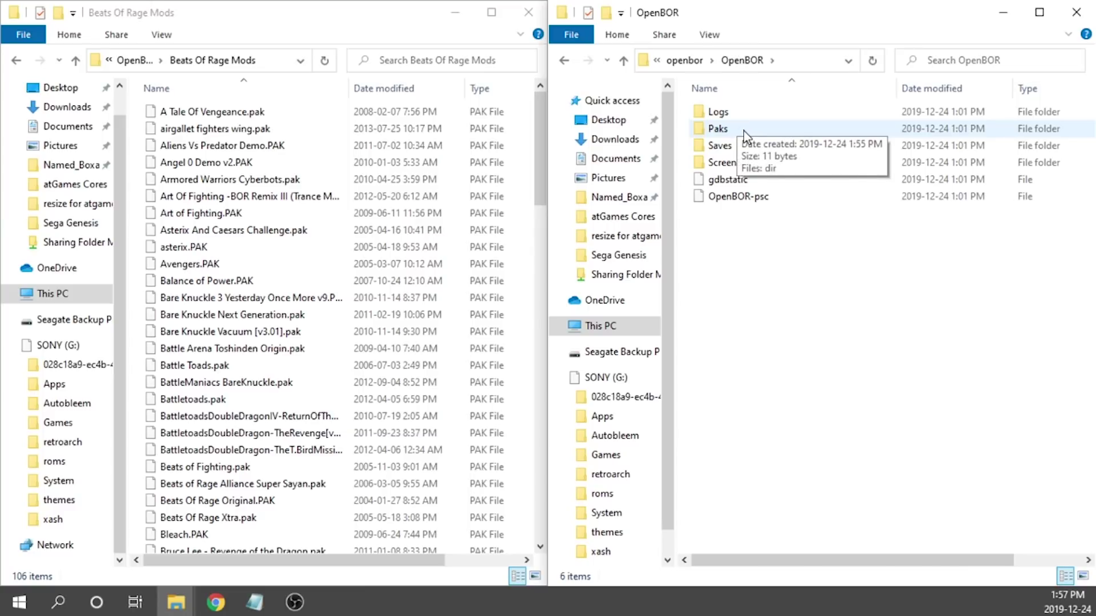
double_click(744, 130)
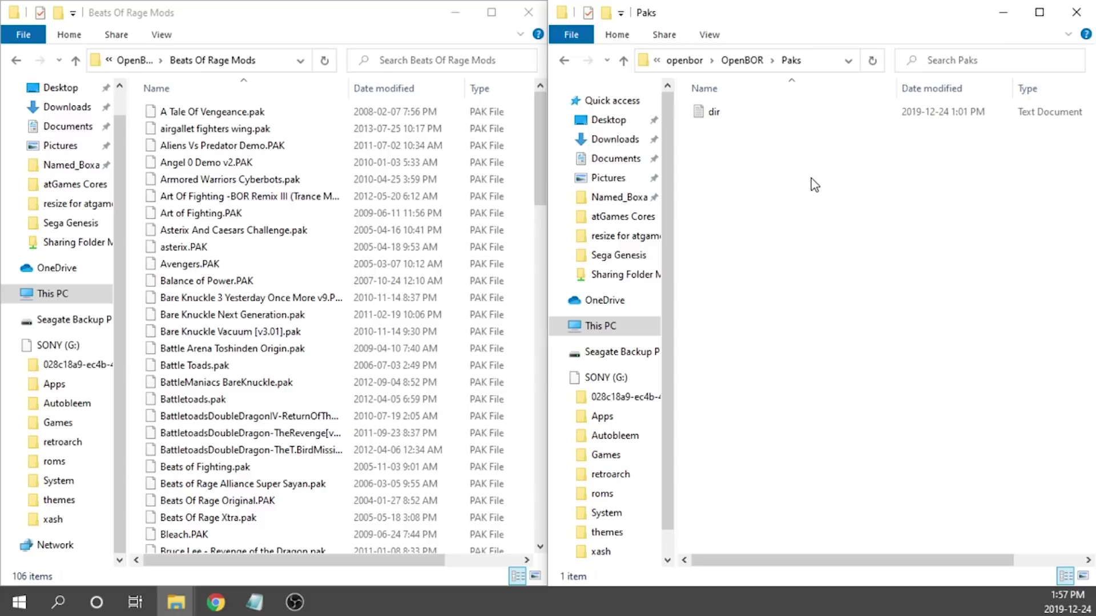
Copy a selection of Beats of Rage mods, including Avengers.PAK, Battle Toads.pak, Battletoads.pak and Golden Axe Legend.pak, into the Paks folder.
click(250, 195)
scroll(285, 342, down, 4)
ctrl+click(194, 316)
scroll(285, 342, up, 4)
ctrl+click(190, 264)
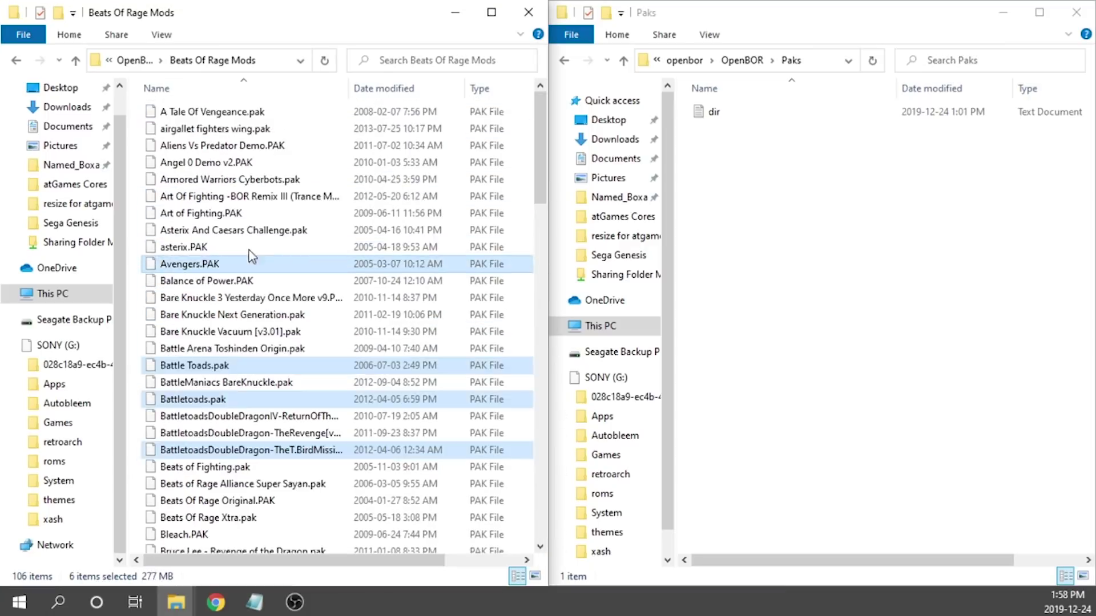
scroll(285, 399, down, 10)
ctrl+click(201, 403)
scroll(227, 535, down, 5)
ctrl+click(216, 425)
scroll(217, 425, down, 10)
ctrl+click(212, 489)
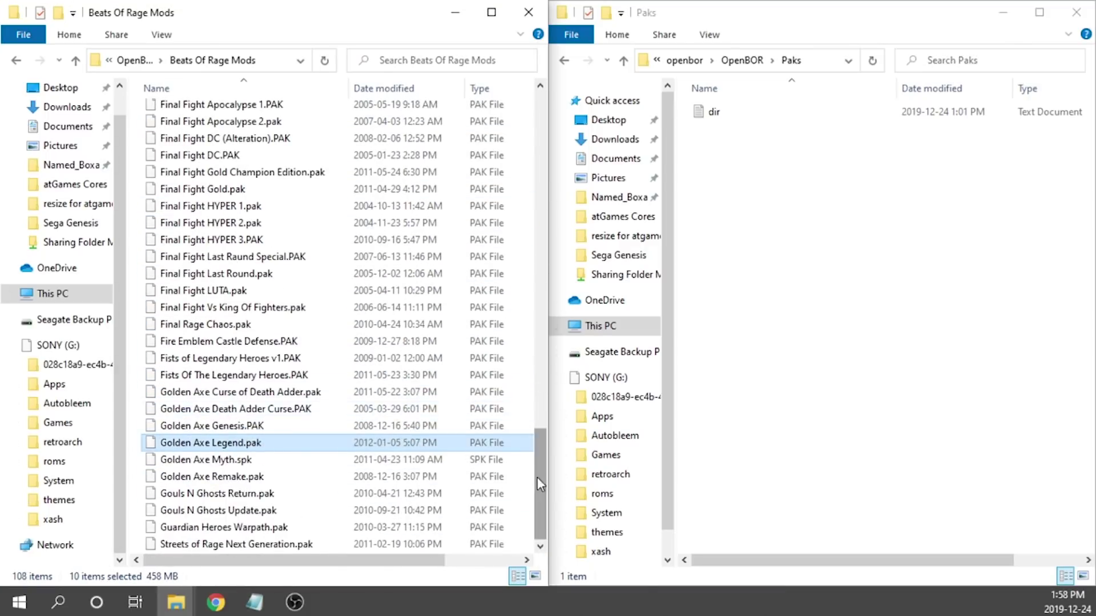
drag(211, 489, 789, 365)
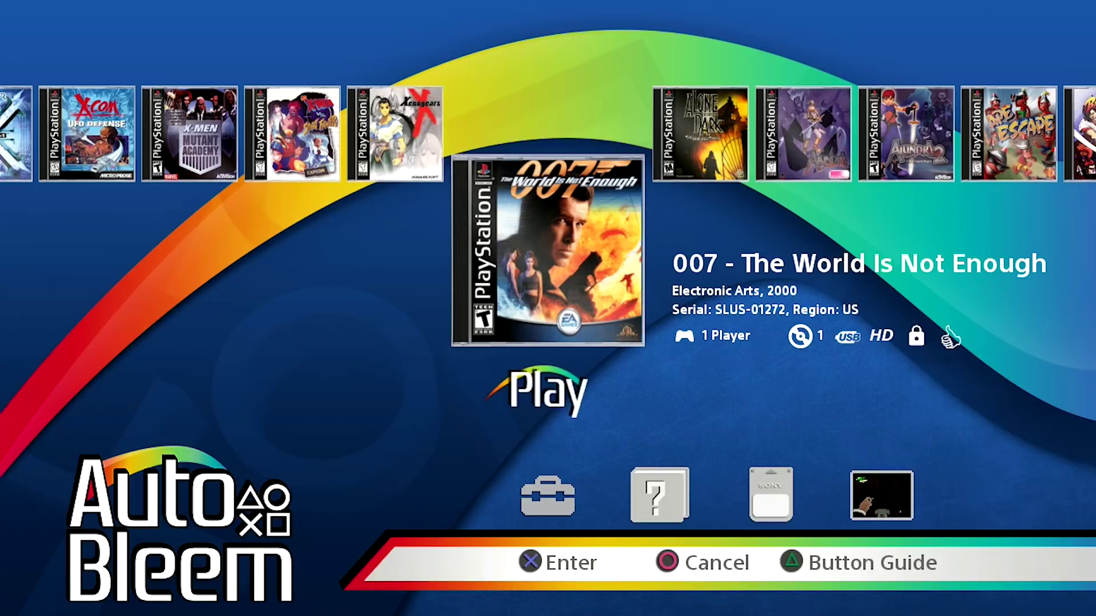
View the PS1 games in the Internal Games category and in the USB Games category.
key(Tab)
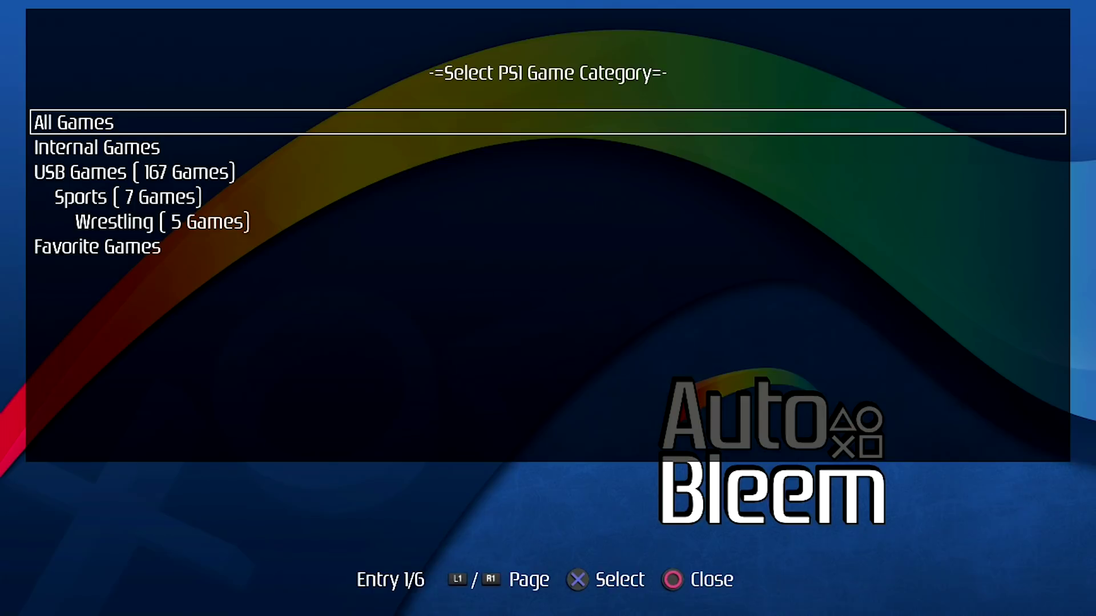
key(Down)
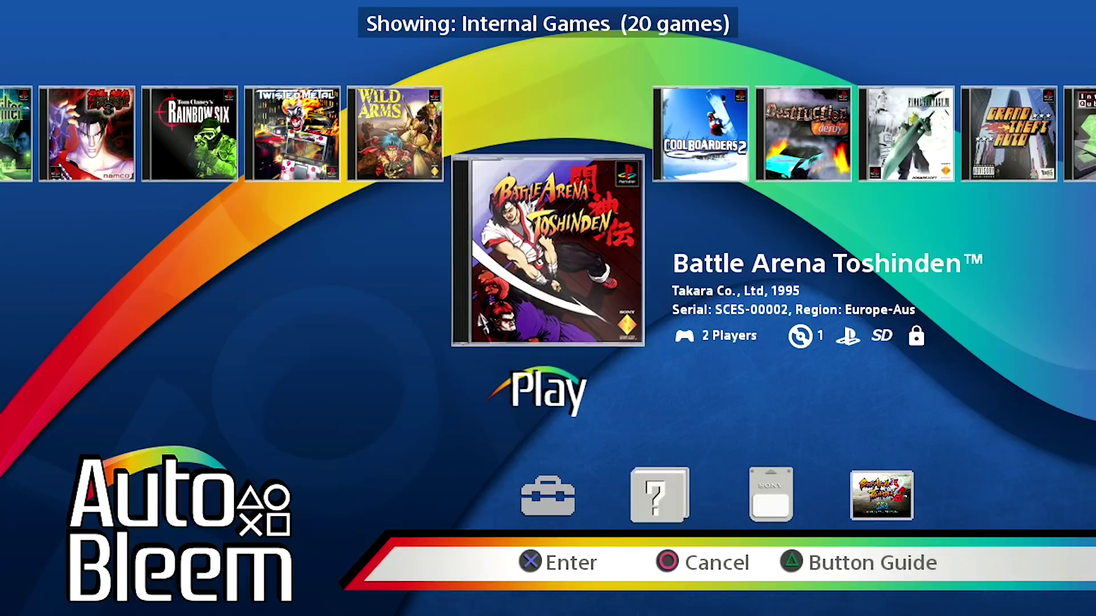
key(Down)
key(Down)
key(Up)
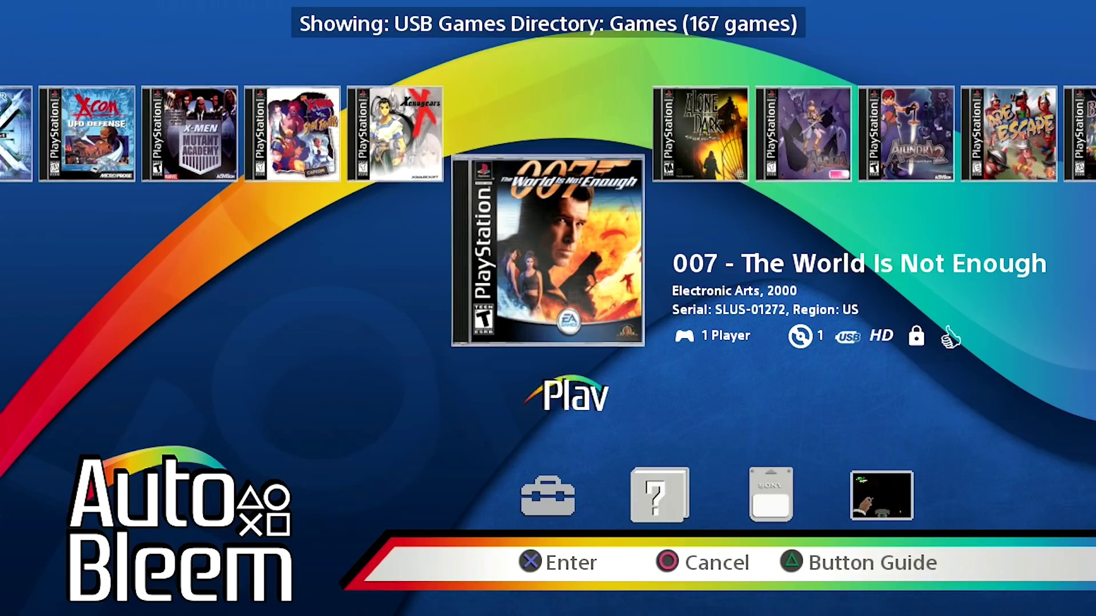
Filter the PS1 game carousel to the Favorite Games category.
key(Down)
key(Down)
key(Down)
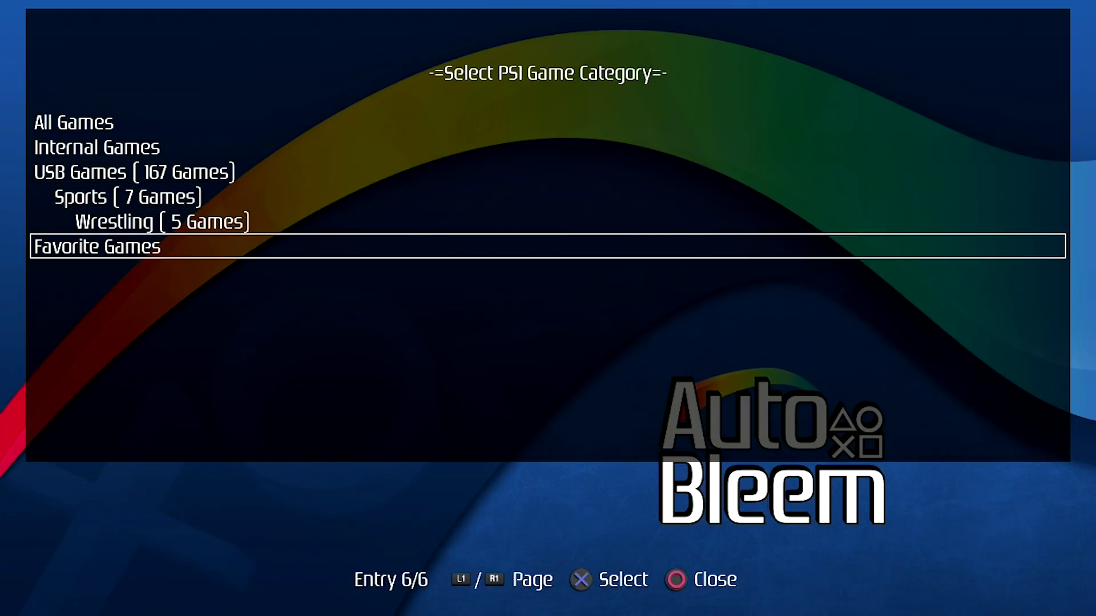
key(Return)
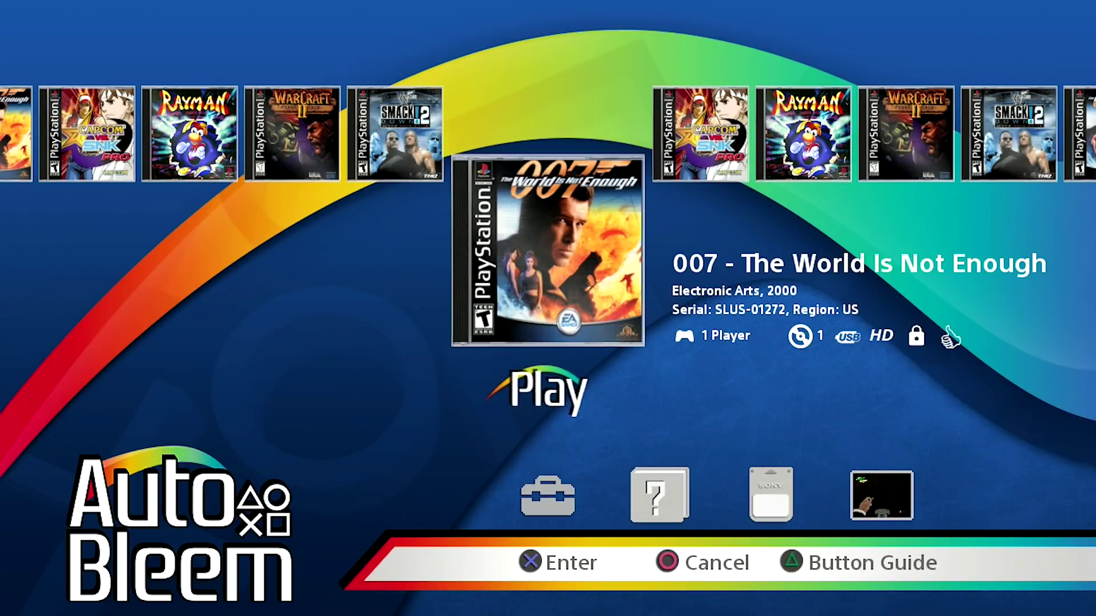
Switch to the RetroBoot games and look through the whole list of selectable platforms.
key(Page_Down)
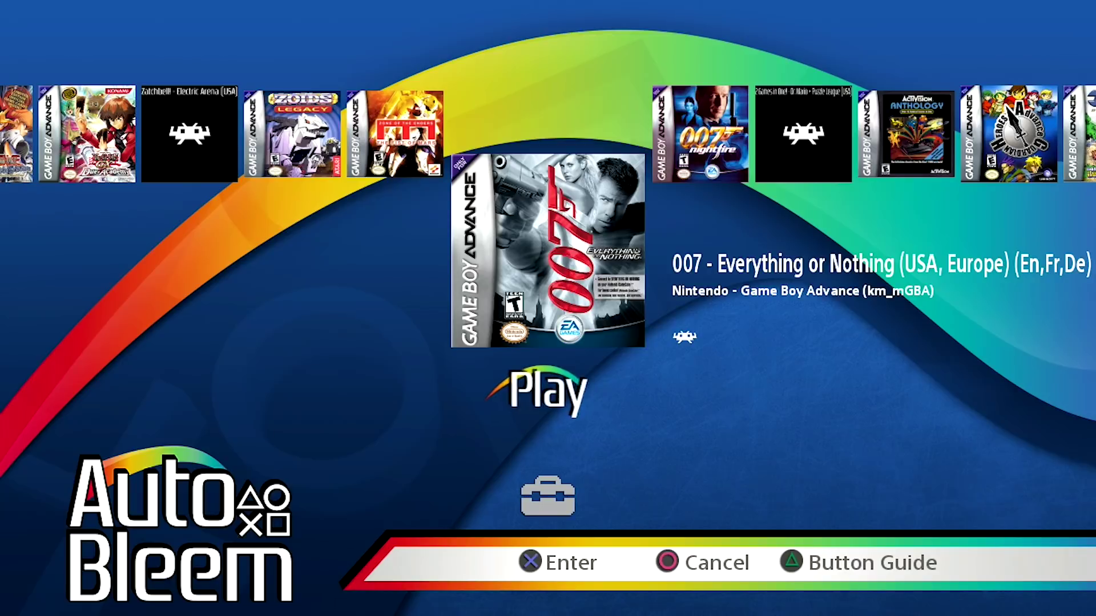
key(Tab)
key(Down)
key(Down)
key(Down)
key(Down)
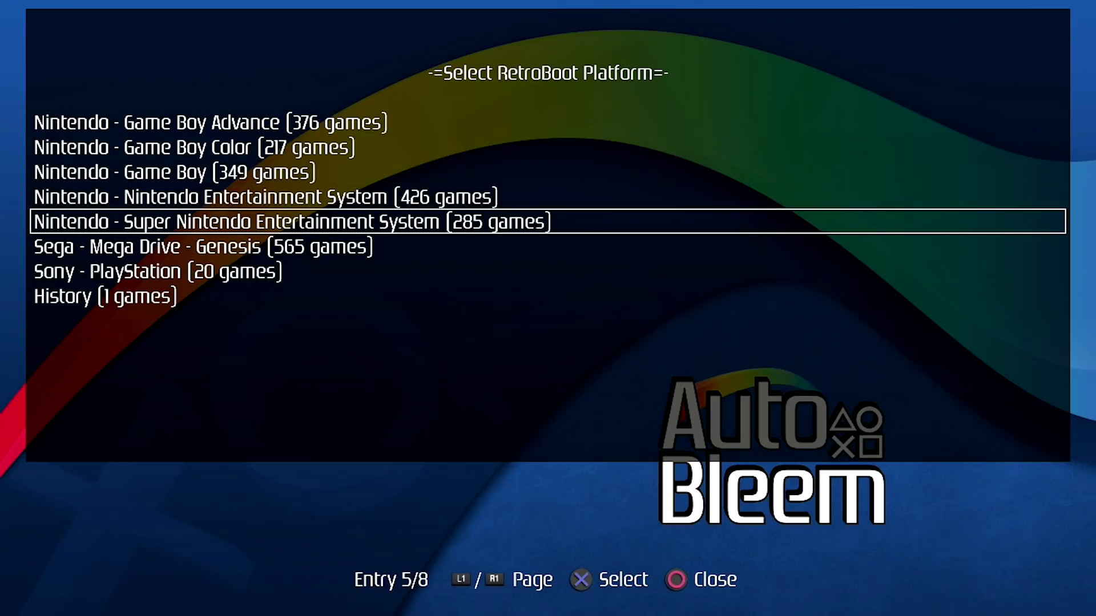
key(Up)
key(Up)
key(Up)
key(Up)
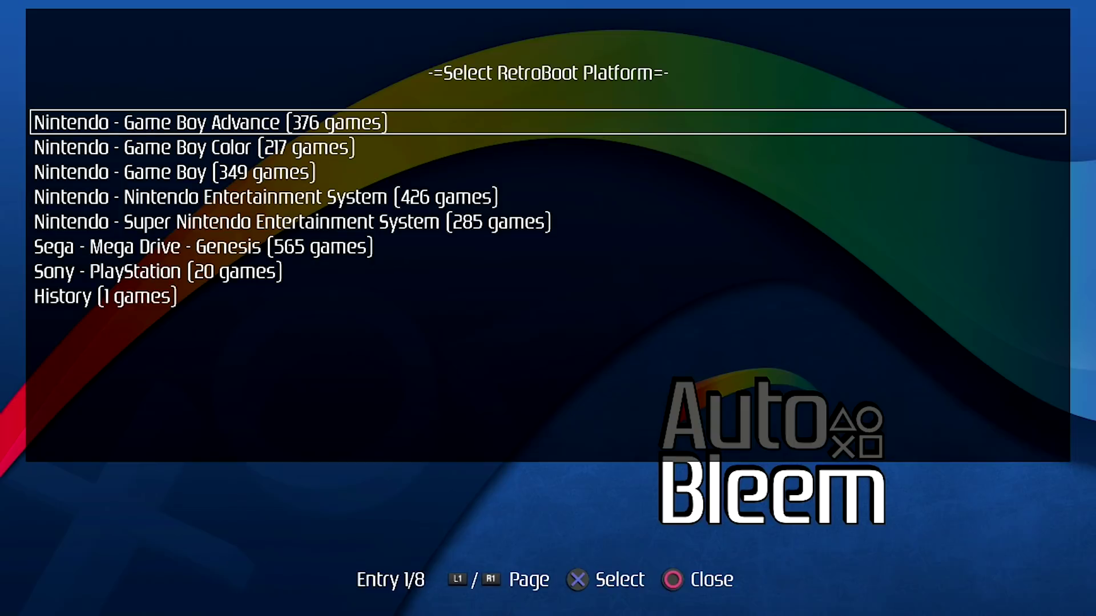
key(Down)
key(Down)
key(Down)
key(Down)
key(Down)
key(Down)
key(Down)
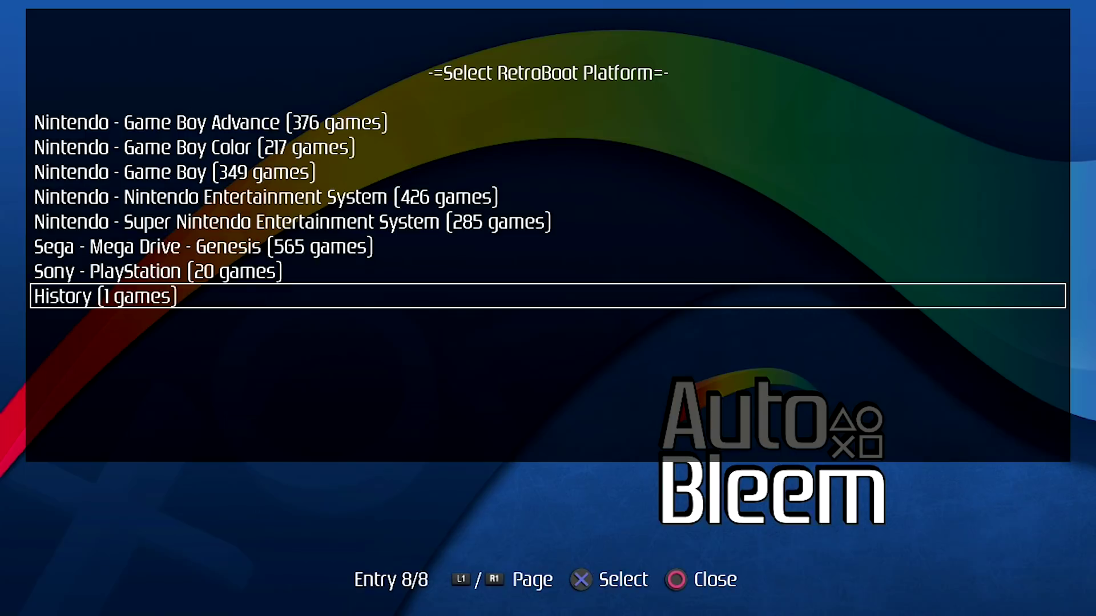
Show the games of the Nintendo - Super Nintendo Entertainment System platform.
key(Up)
key(Up)
key(Up)
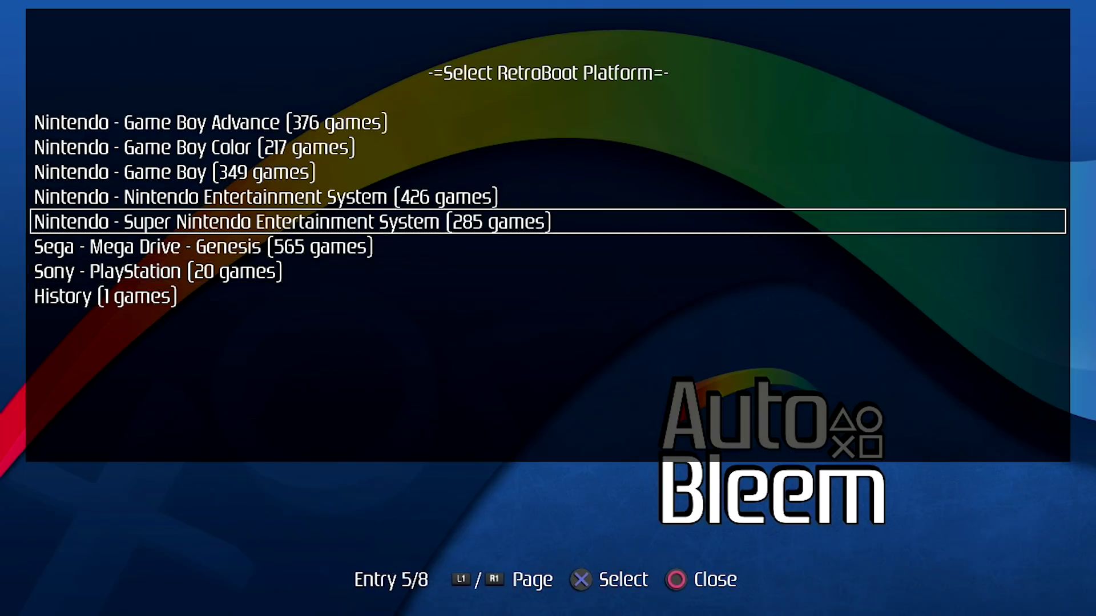
key(Return)
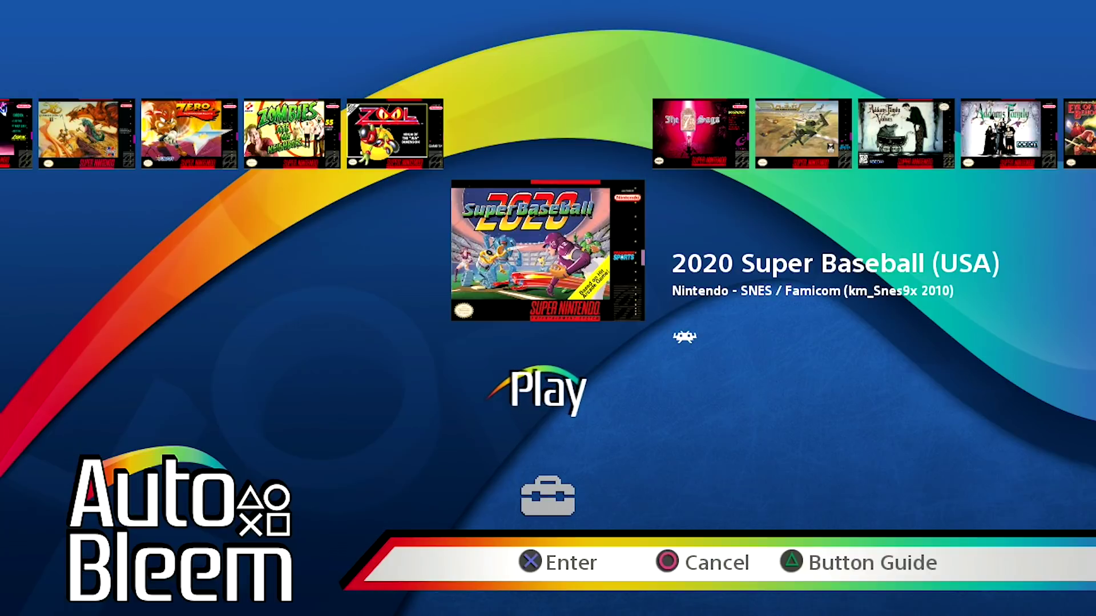
Switch to the apps set and browse through RetroBoot, Amiberry and Doom to OpenBOR (Beats of Rage).
key(Tab)
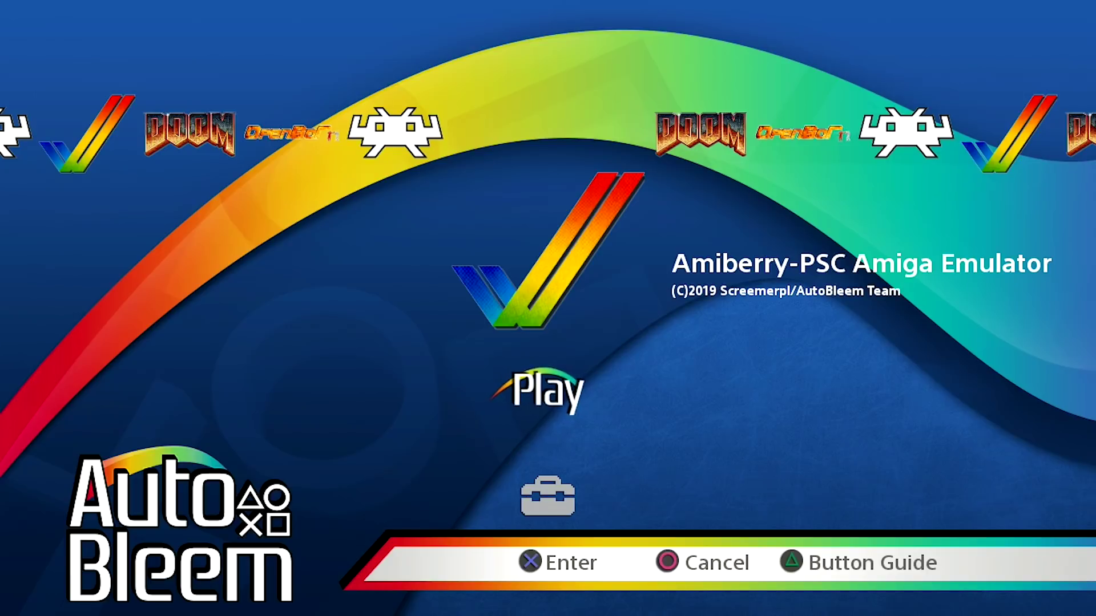
key(Left)
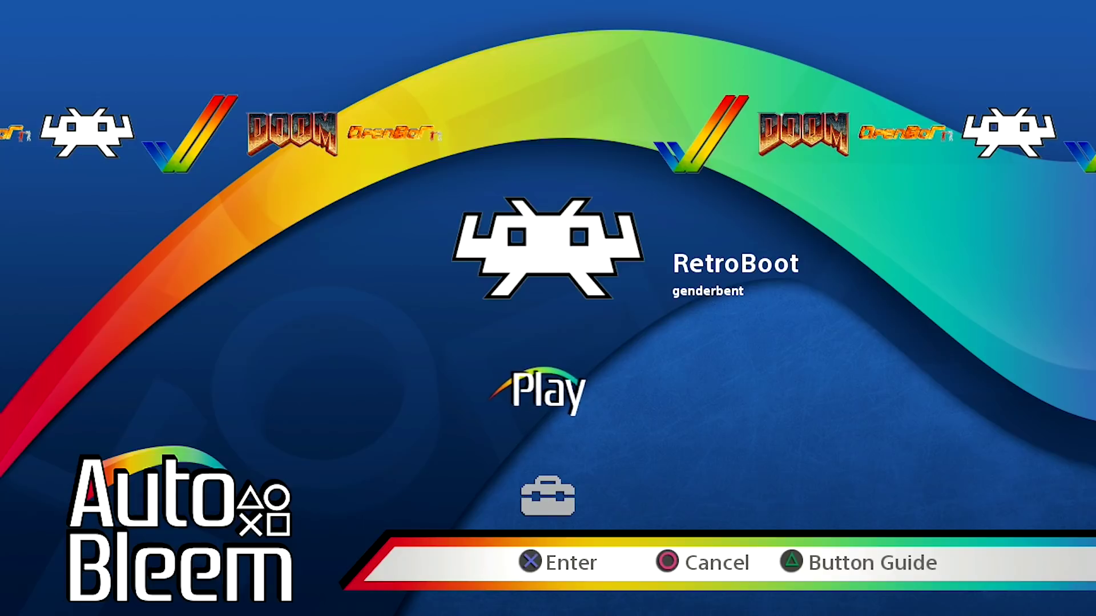
key(Right)
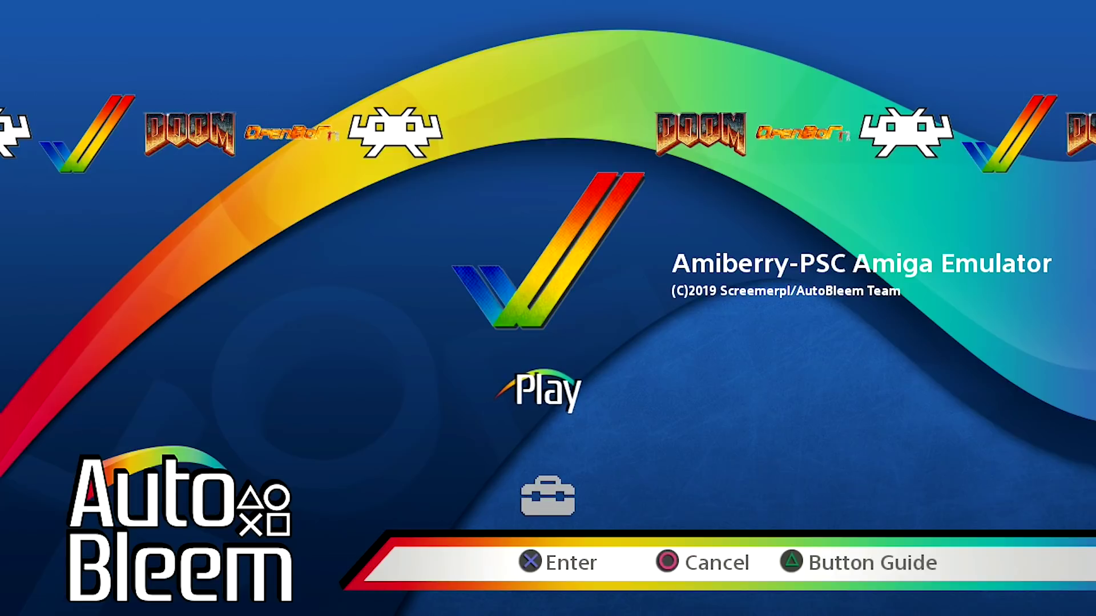
key(Right)
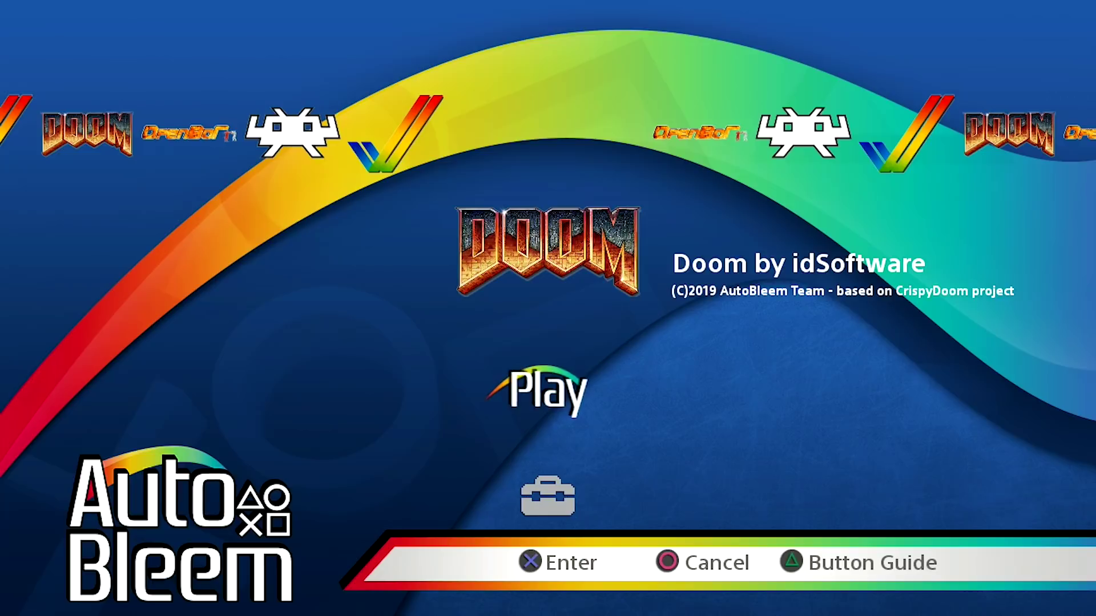
key(Right)
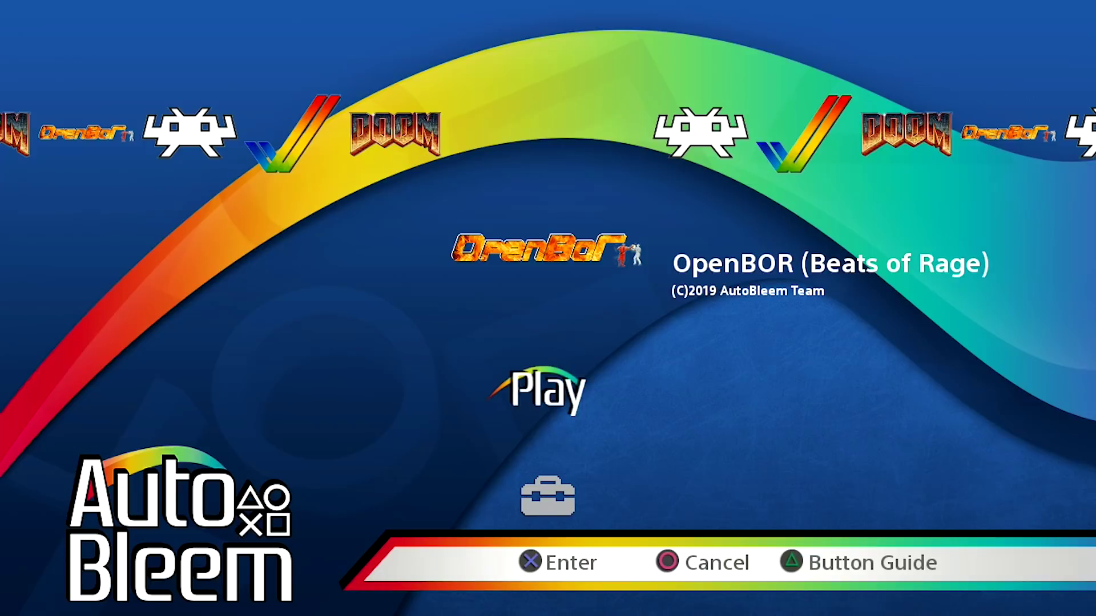
Launch the OpenBOR (Beats of Rage) app and bring up its list of installed games.
key(Return)
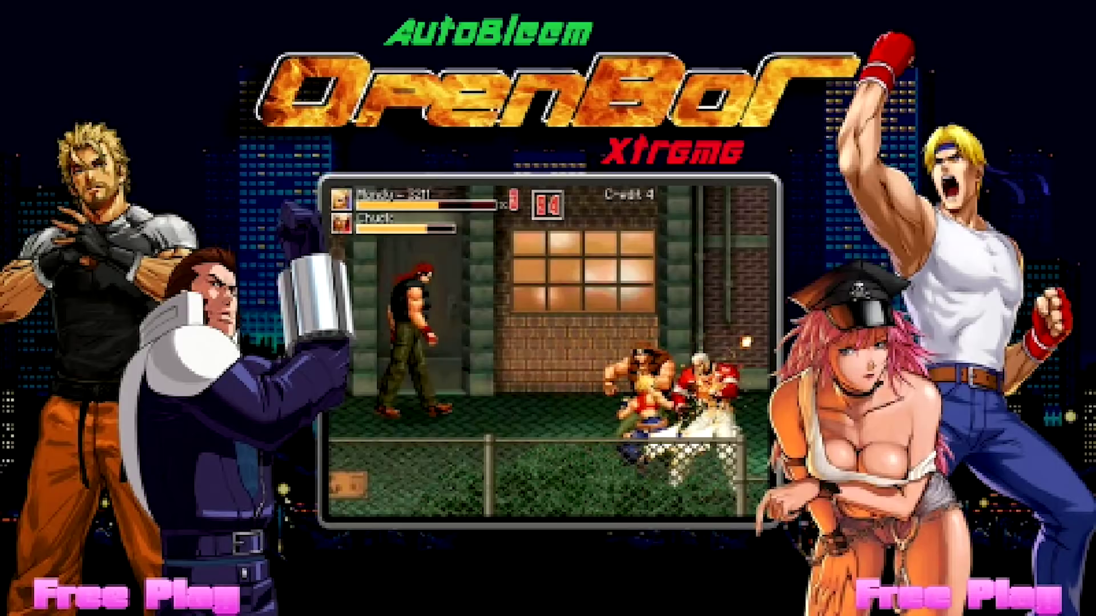
key(Down)
key(Up)
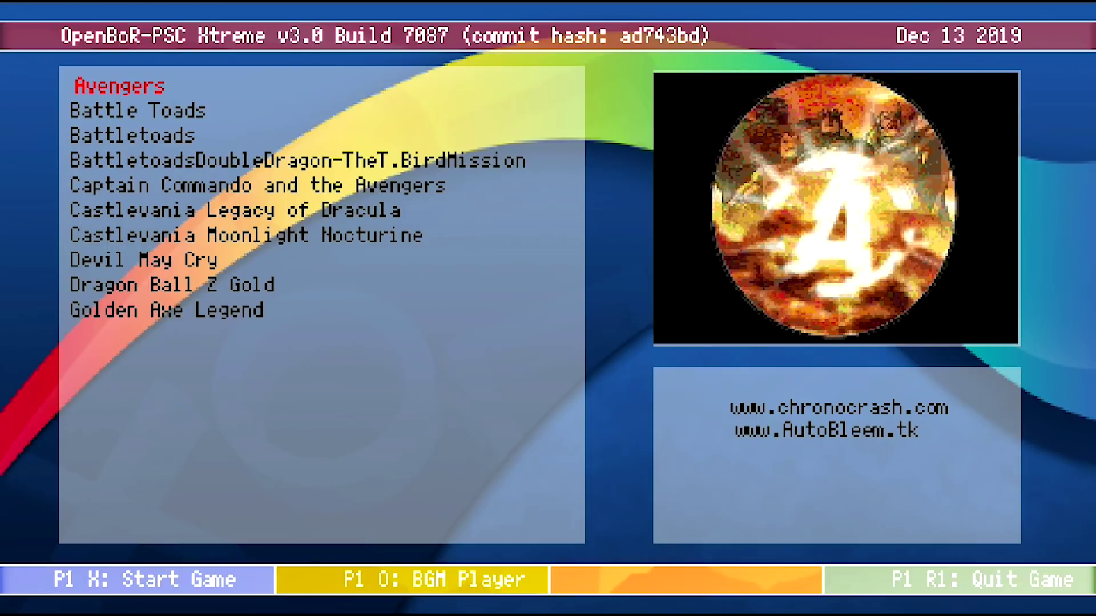
Browse the OpenBOR games from Avengers through Devil May Cry and load Dragon Ball Z Gold.
key(Down)
key(Down)
key(Down)
key(Down)
key(Down)
key(Down)
key(Down)
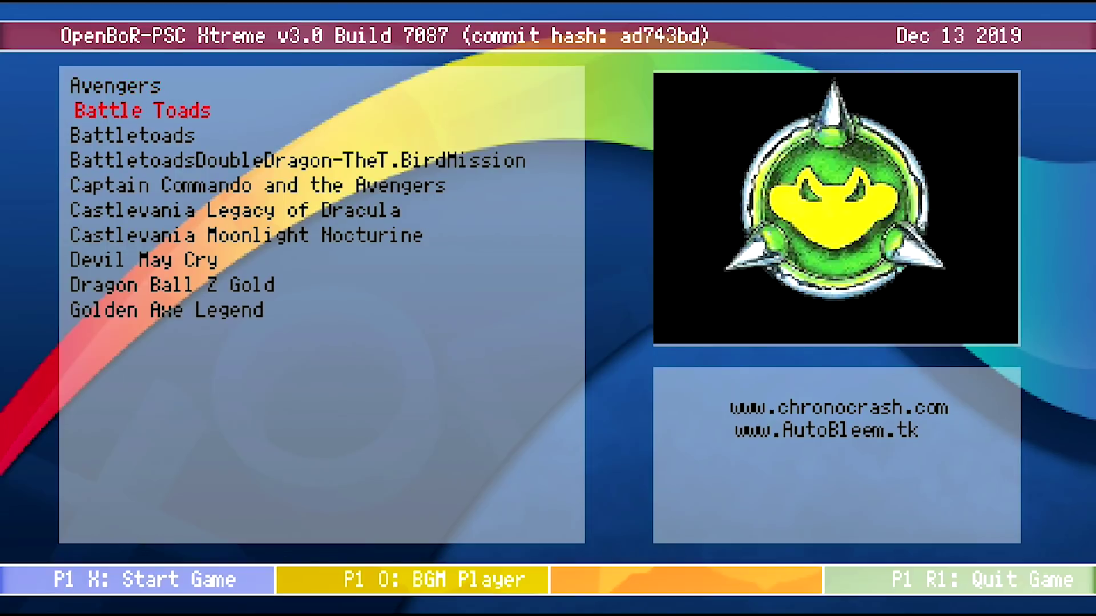
key(Up)
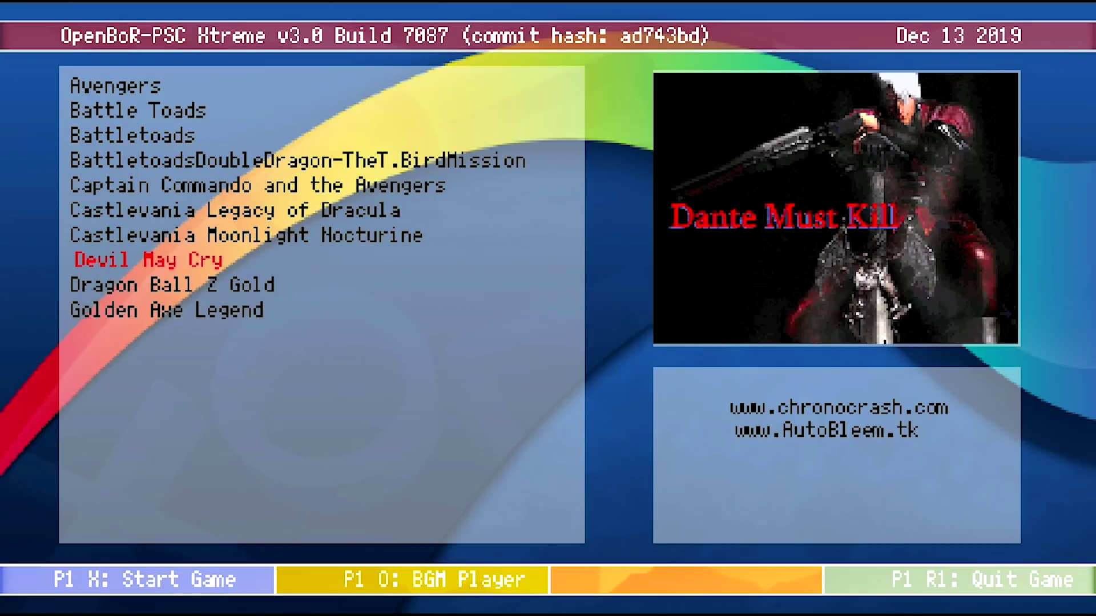
key(Up)
key(Down)
key(Down)
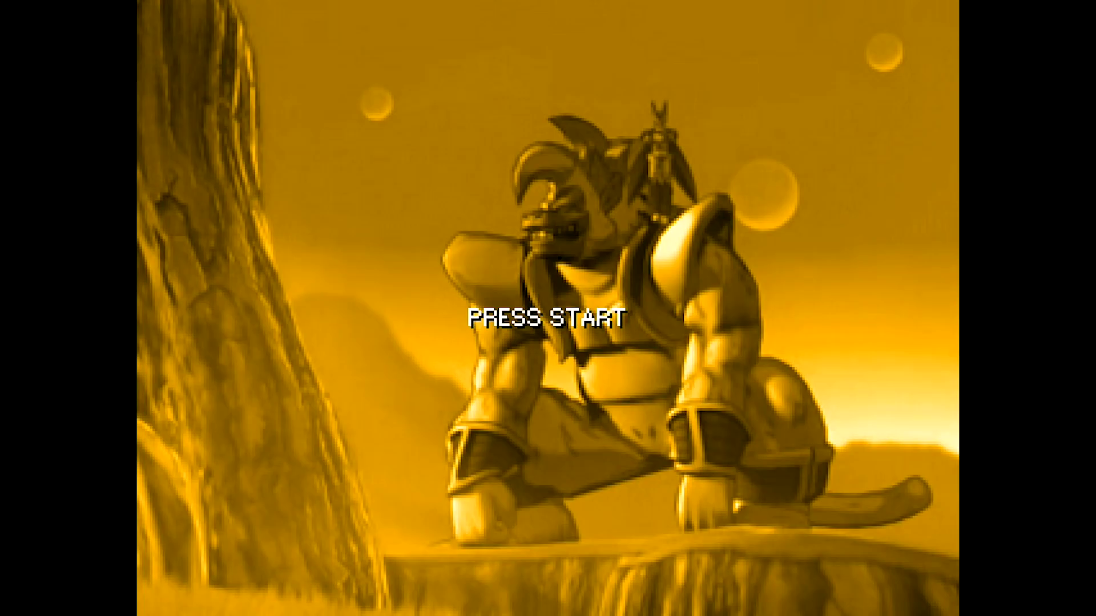
Start a Dragon Ball Z Gold game as Gohan and fight the enemies around the temple with repeated attacks.
key(Return)
key(Return)
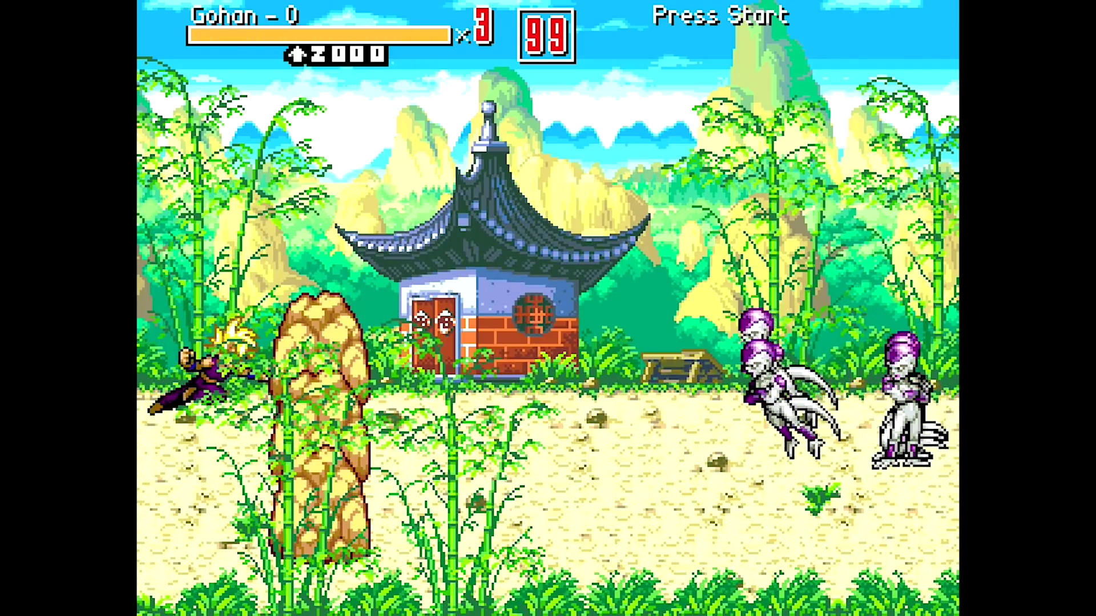
key(Right)
key(z)
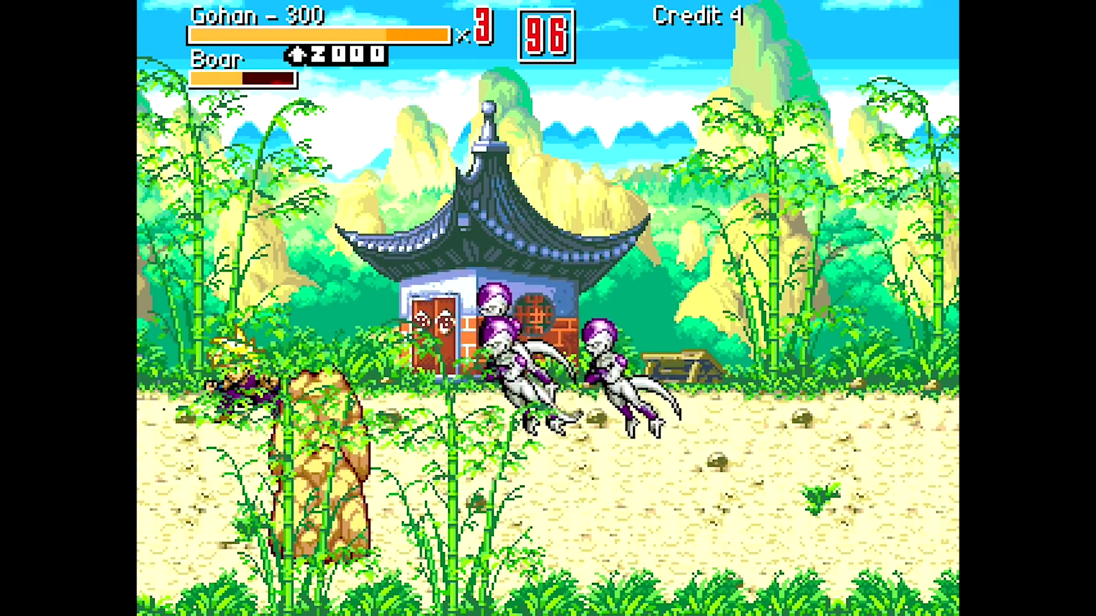
key(Right)
key(z)
key(z)
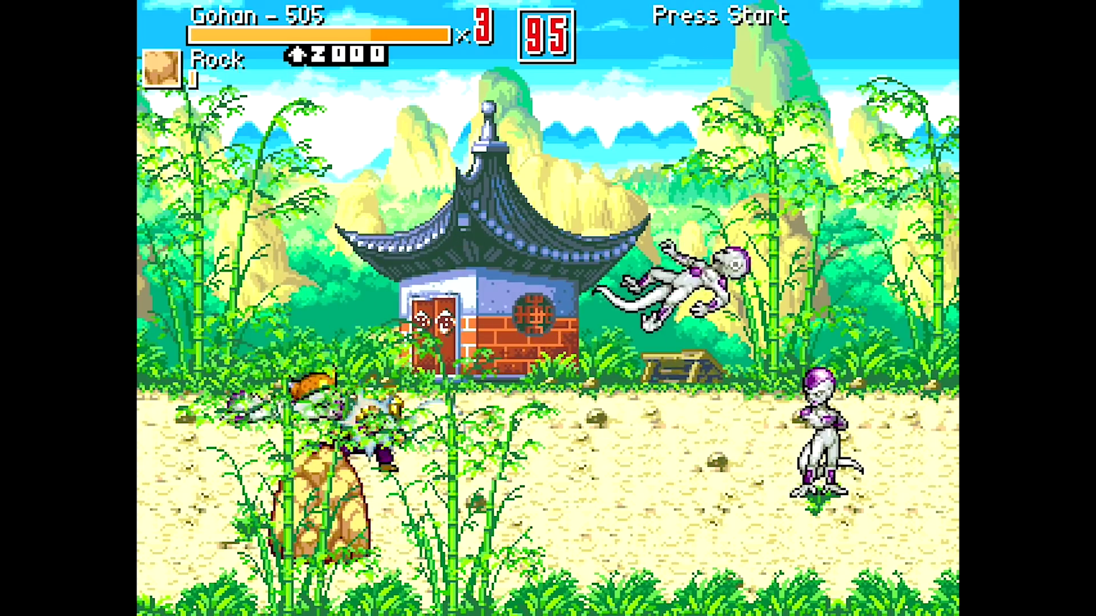
key(Right)
key(Left)
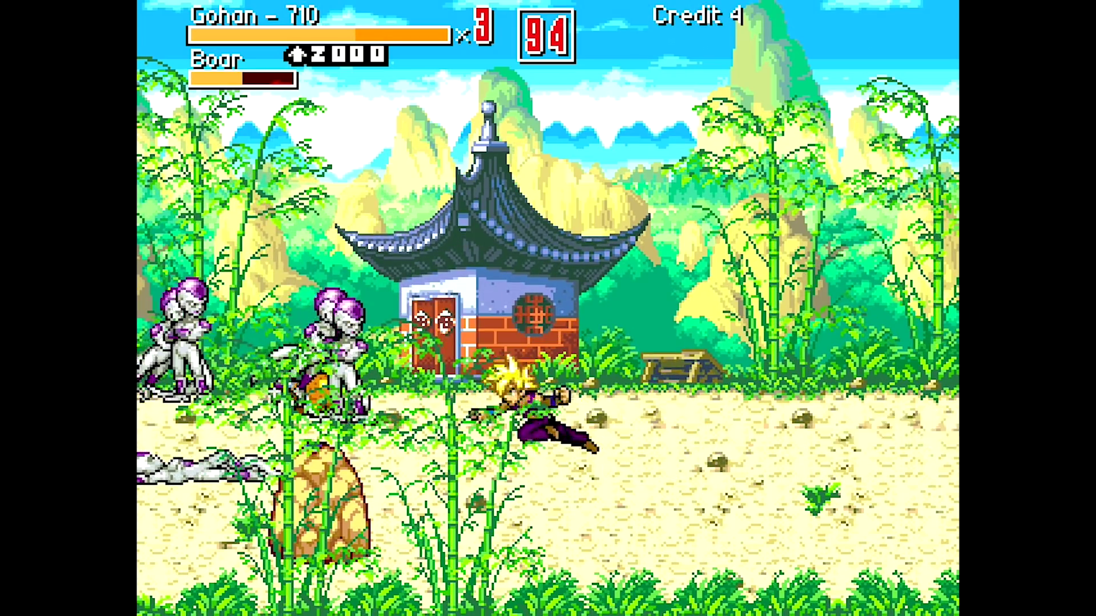
key(z)
key(z)
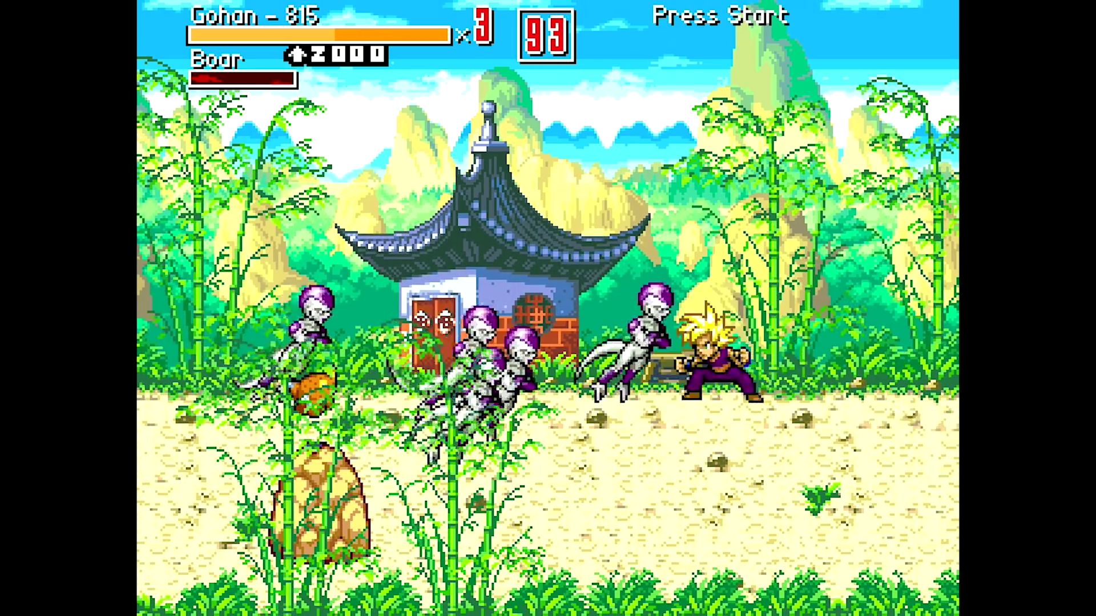
key(Left)
key(z)
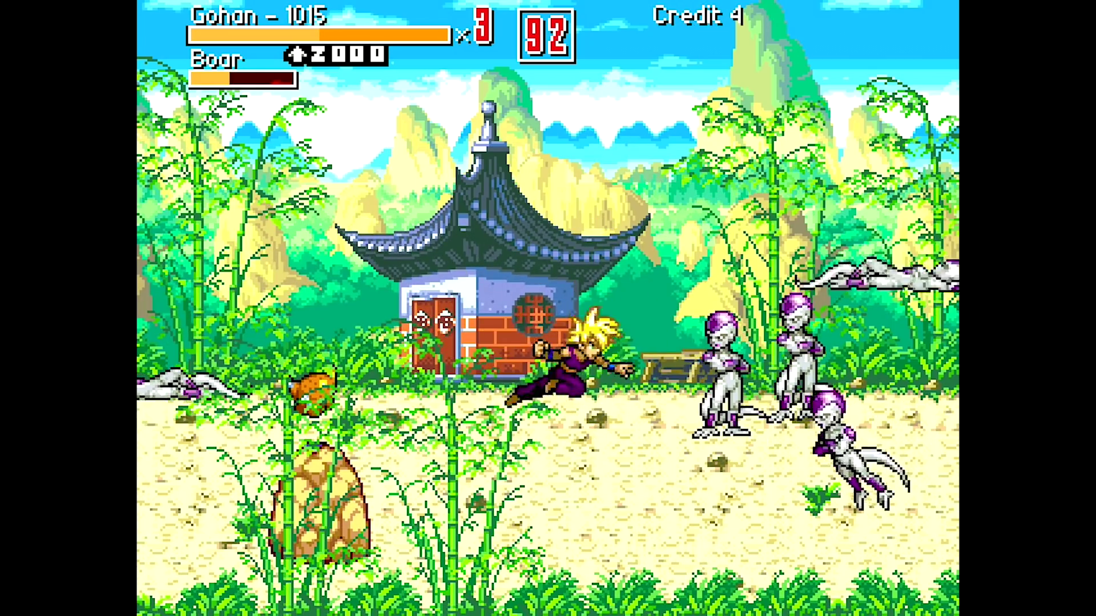
key(Right)
key(z)
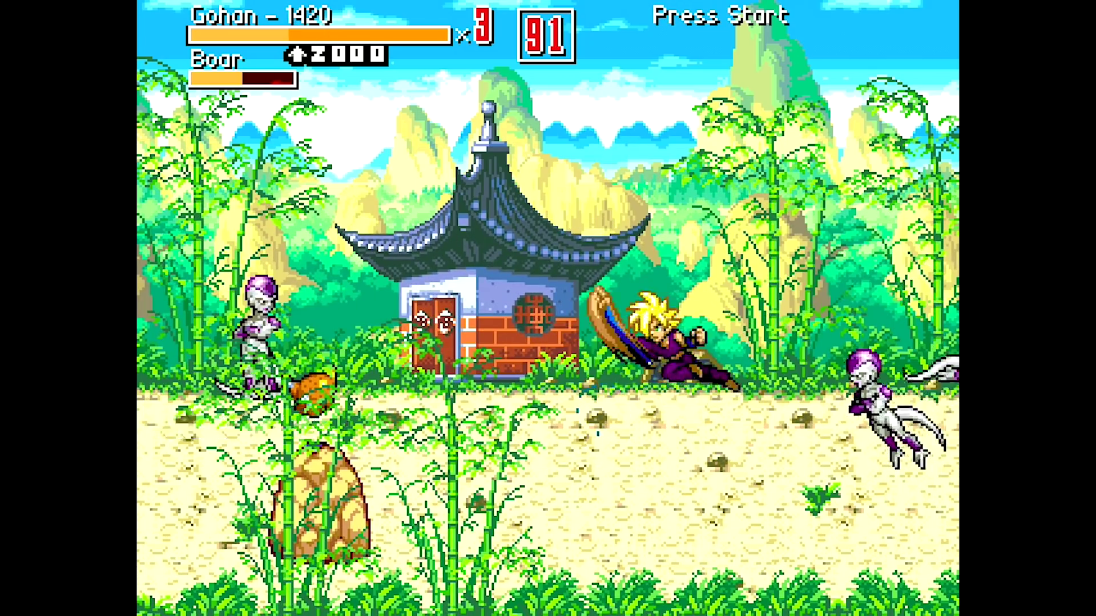
key(Left)
key(z)
key(Right)
key(Right)
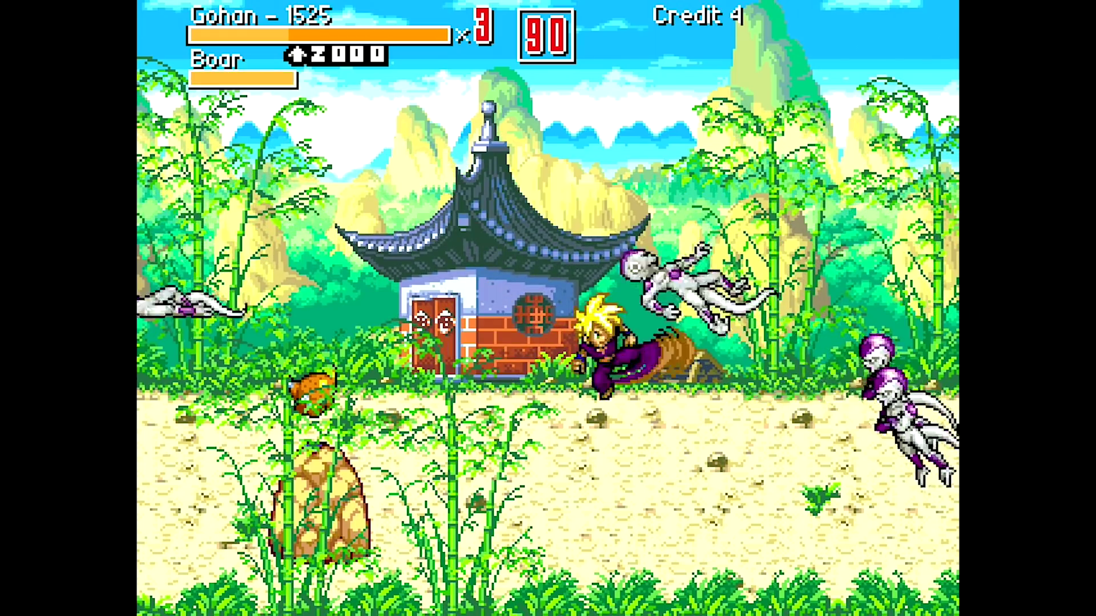
key(z)
key(z)
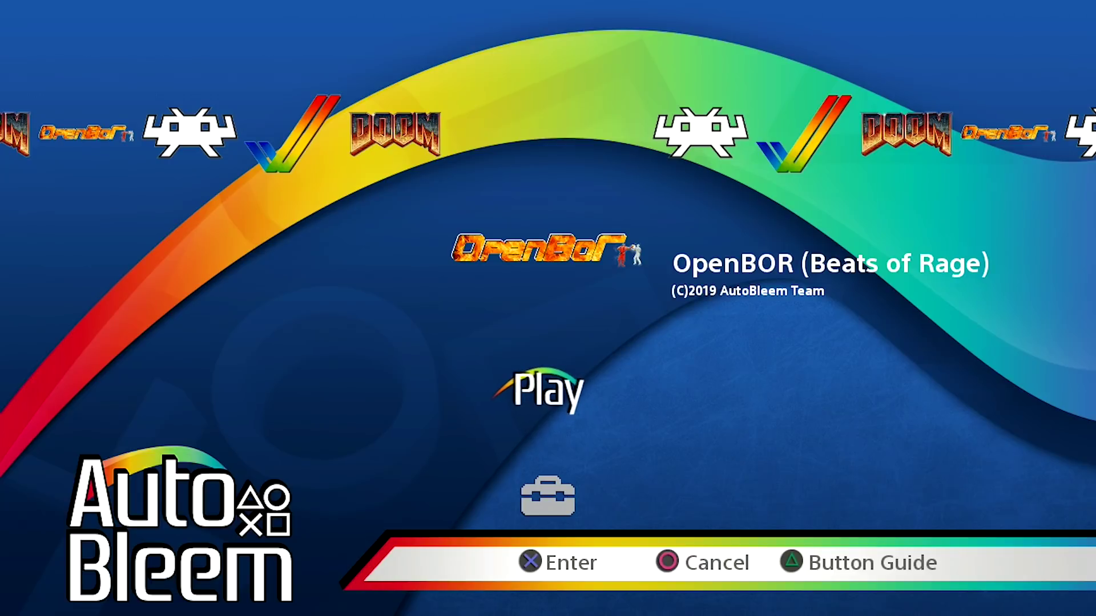
Select Doom by idSoftware in the apps set and launch it.
key(Left)
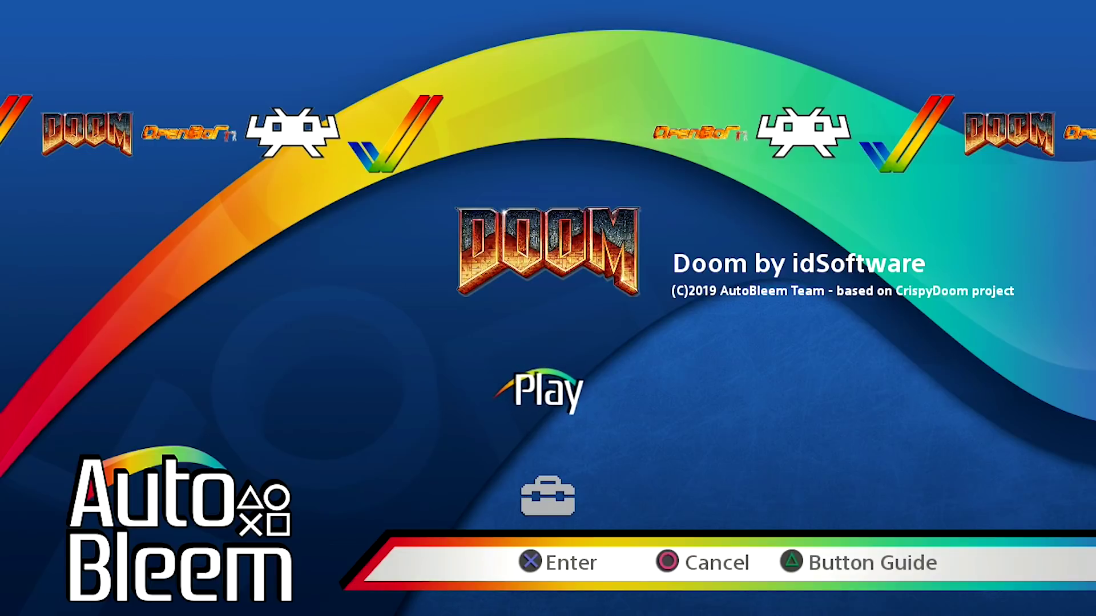
key(Return)
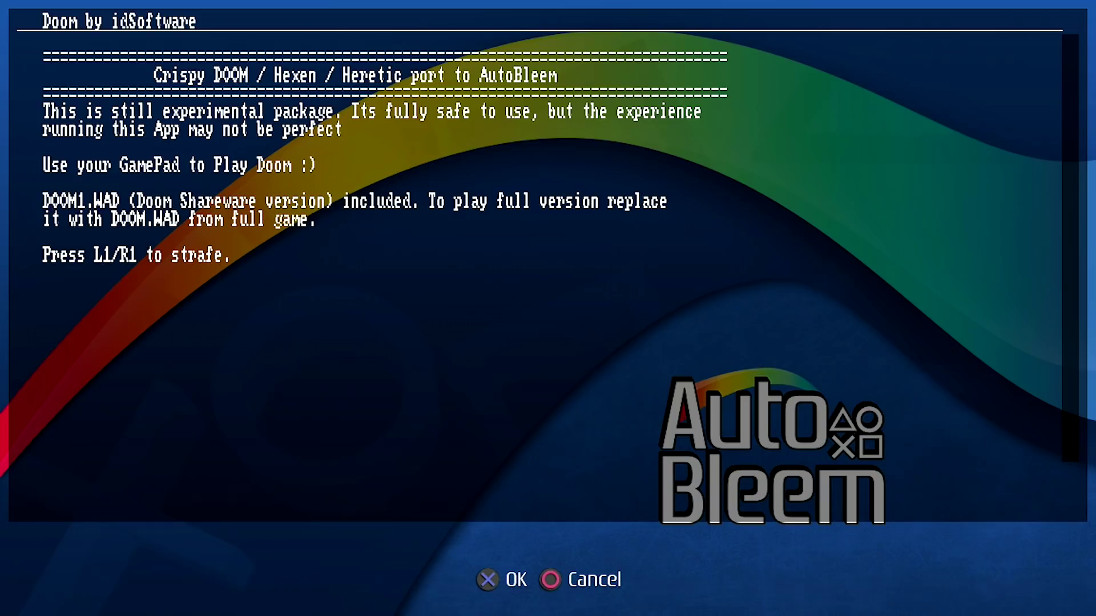